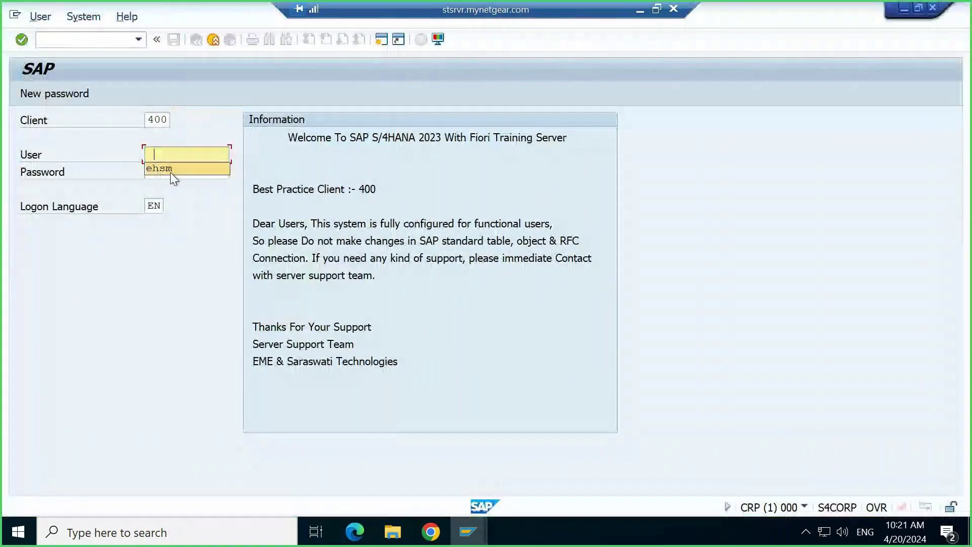
# Log on to SAP client 400 as user ehsm with the account password.
pyautogui.click(170, 169)
pyautogui.click(171, 173)
pyautogui.hotkey('ctrl', 'v')
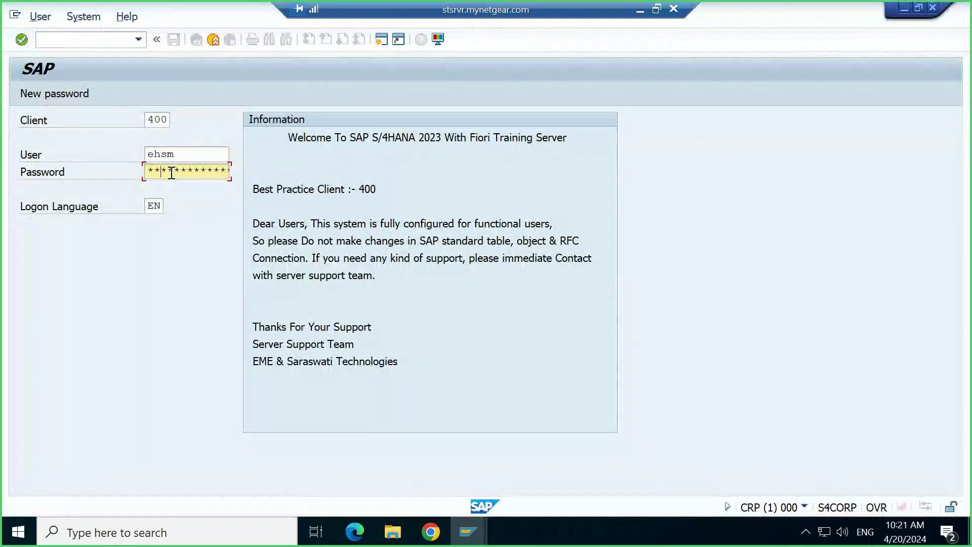
pyautogui.press('Return')
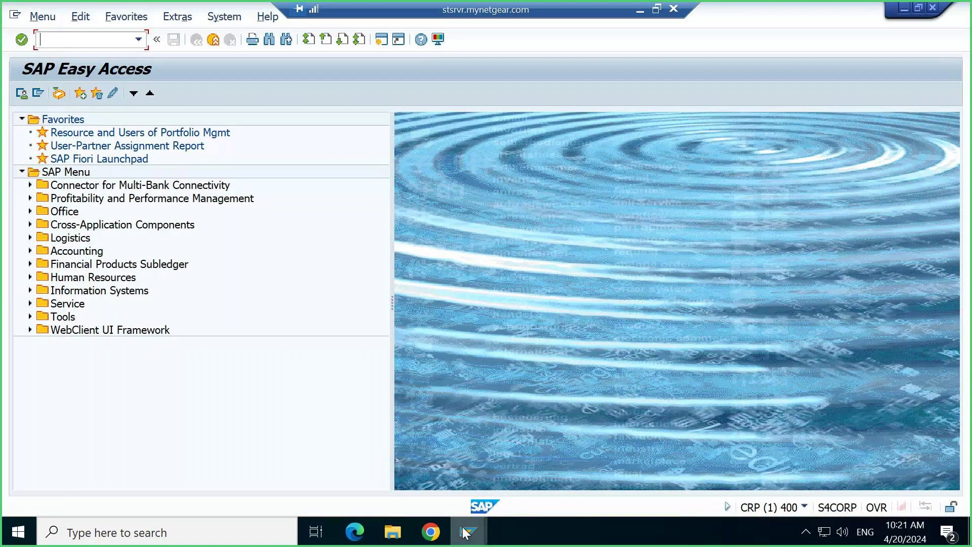
# Try to open the SAP Fiori Launchpad from the favorites in SAP Easy Access.
pyautogui.moveTo(468, 531)
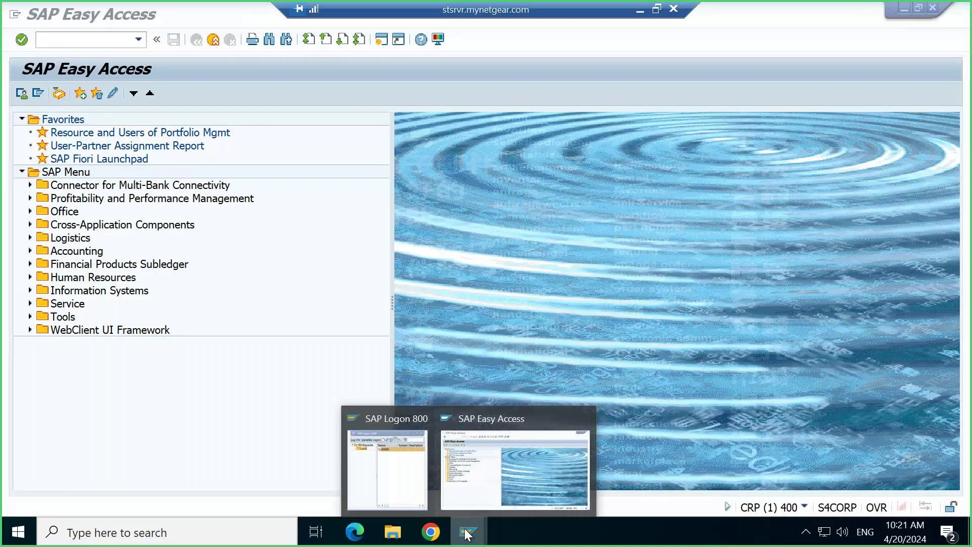
pyautogui.click(525, 468)
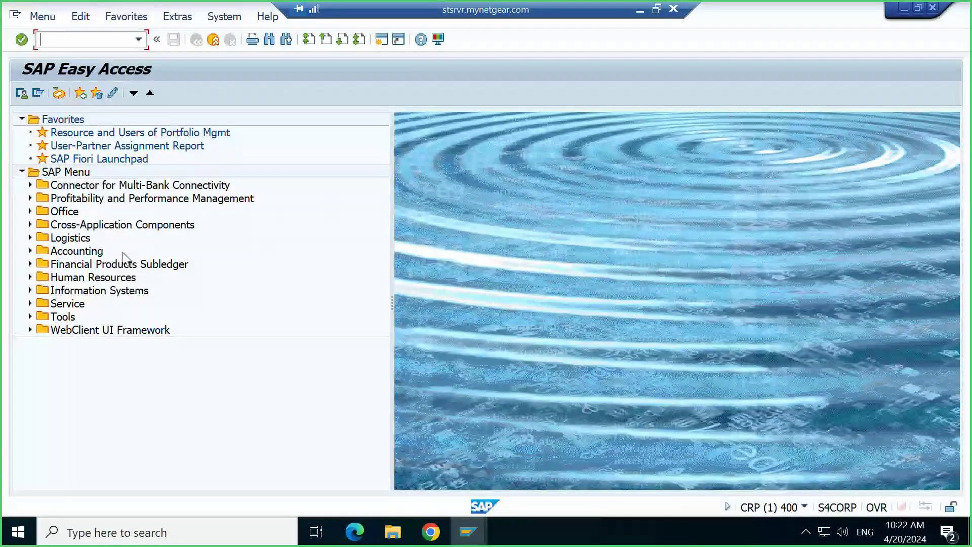
pyautogui.doubleClick(101, 160)
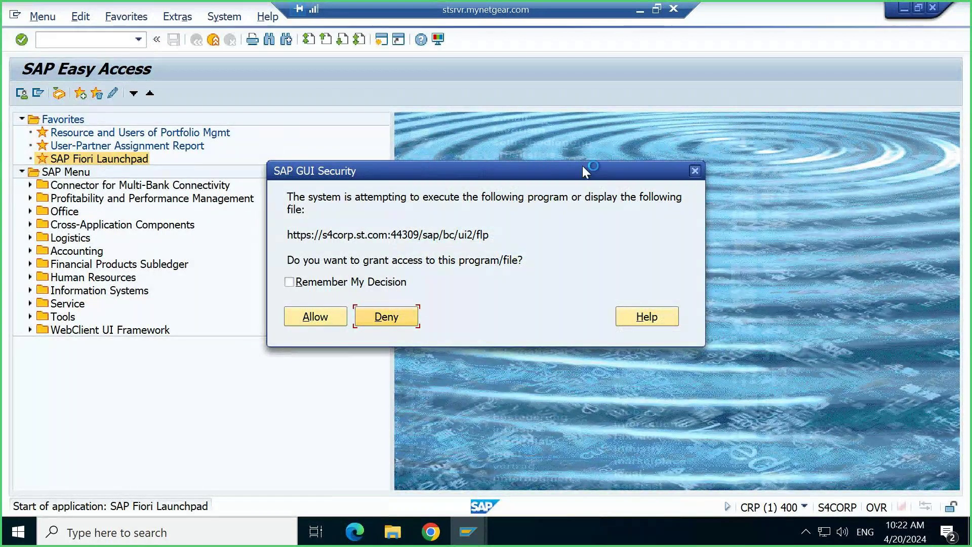
pyautogui.press('Return')
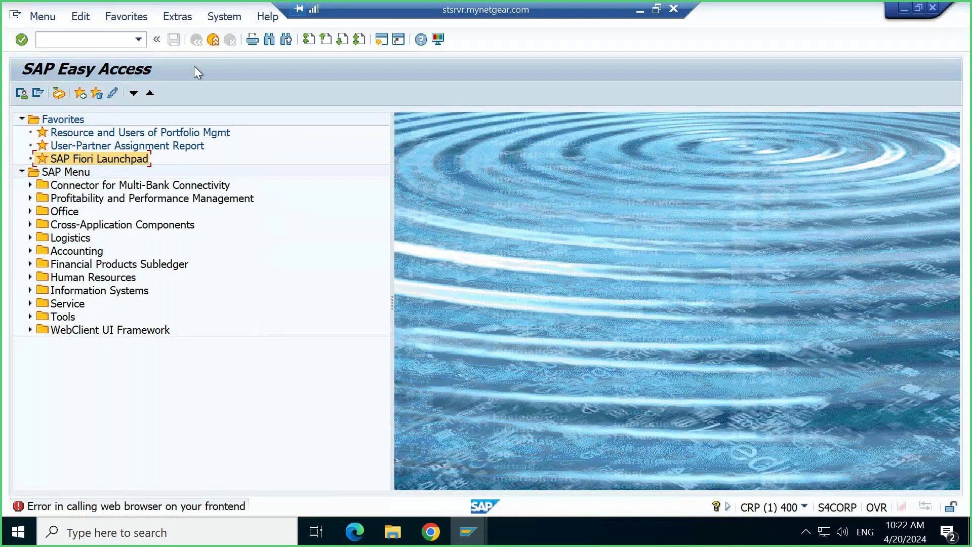
# Turn on Display Technical Names in the SAP Easy Access settings.
pyautogui.click(187, 16)
pyautogui.moveTo(124, 19)
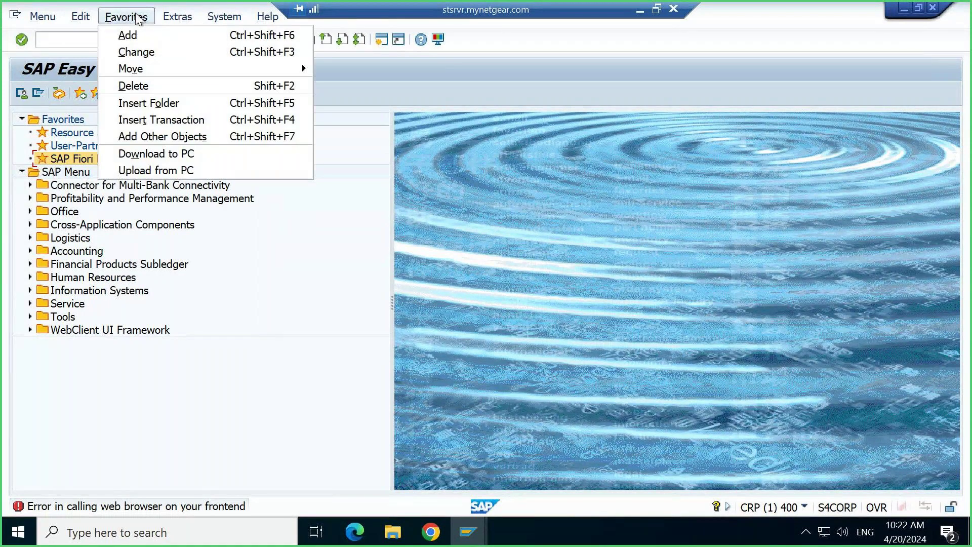
pyautogui.moveTo(182, 18)
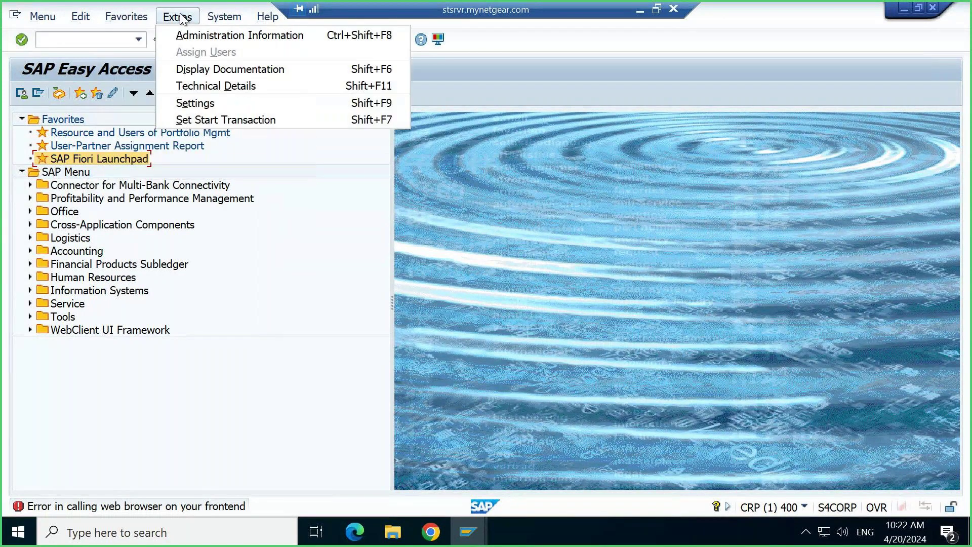
pyautogui.click(221, 104)
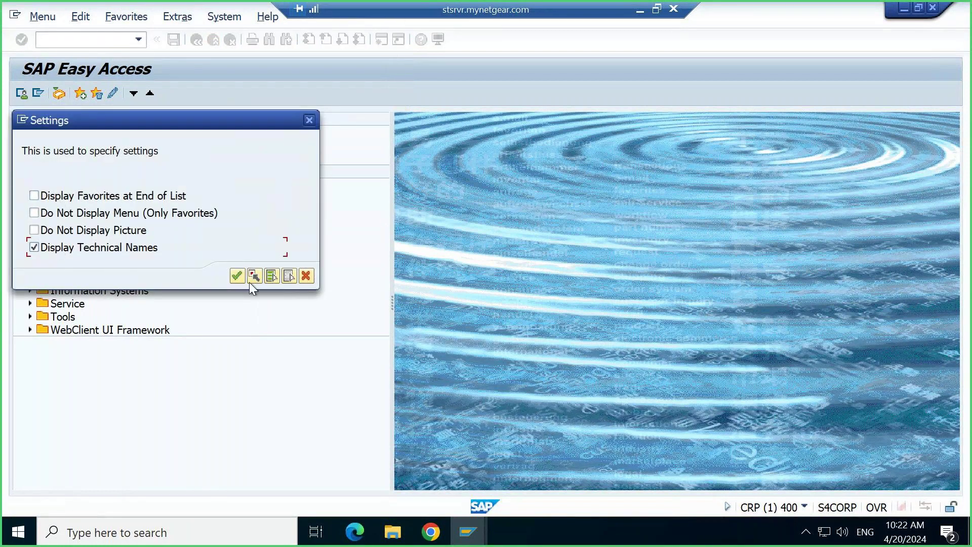
pyautogui.click(236, 276)
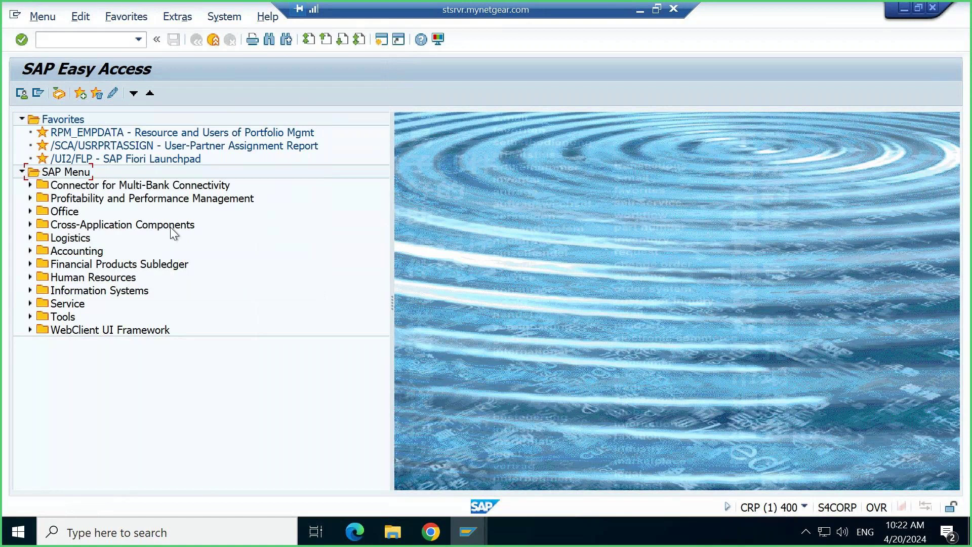
# Launch the /UI2/FLP favorite with access allowed, and log on to the Fiori Launchpad as ehsm with the account password.
pyautogui.doubleClick(87, 160)
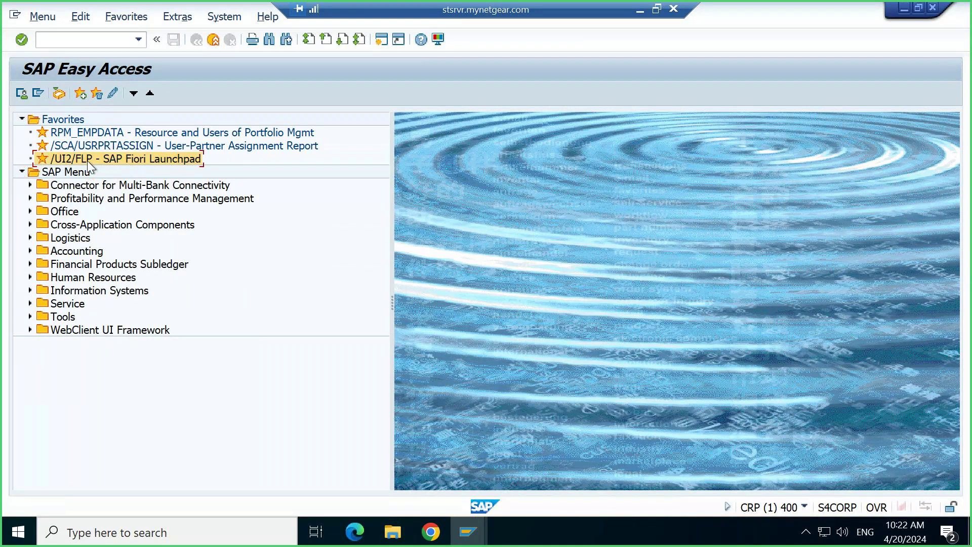
pyautogui.click(294, 315)
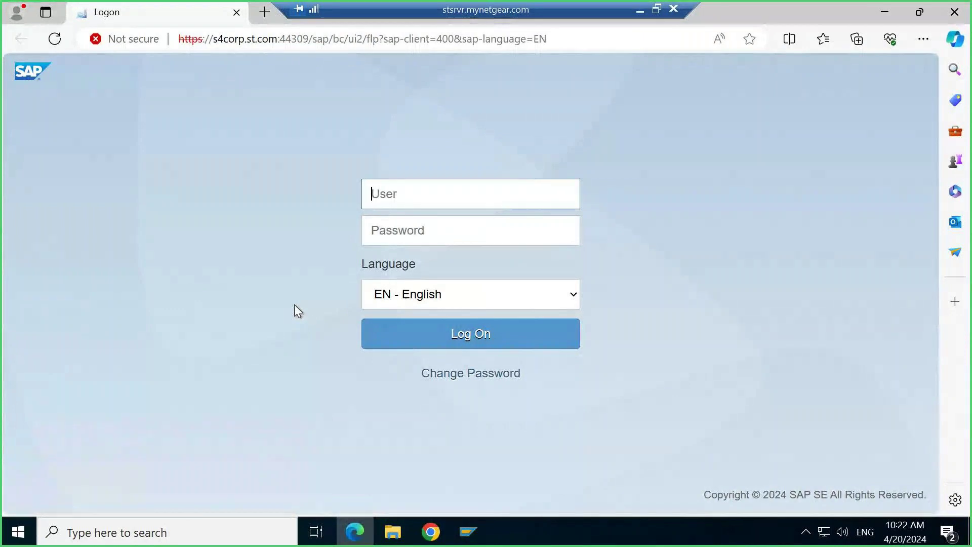
pyautogui.write('ehsm')
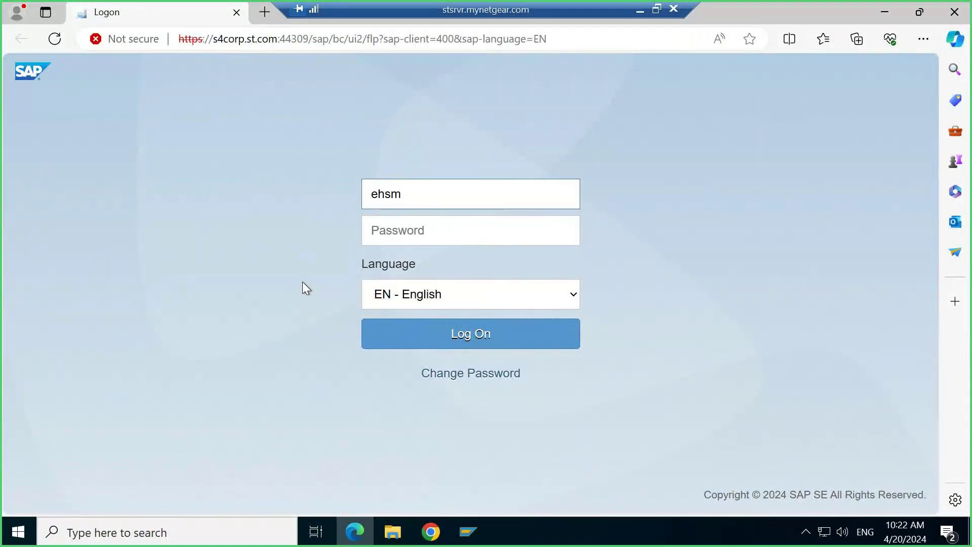
pyautogui.press('Tab')
pyautogui.write('•••••••')
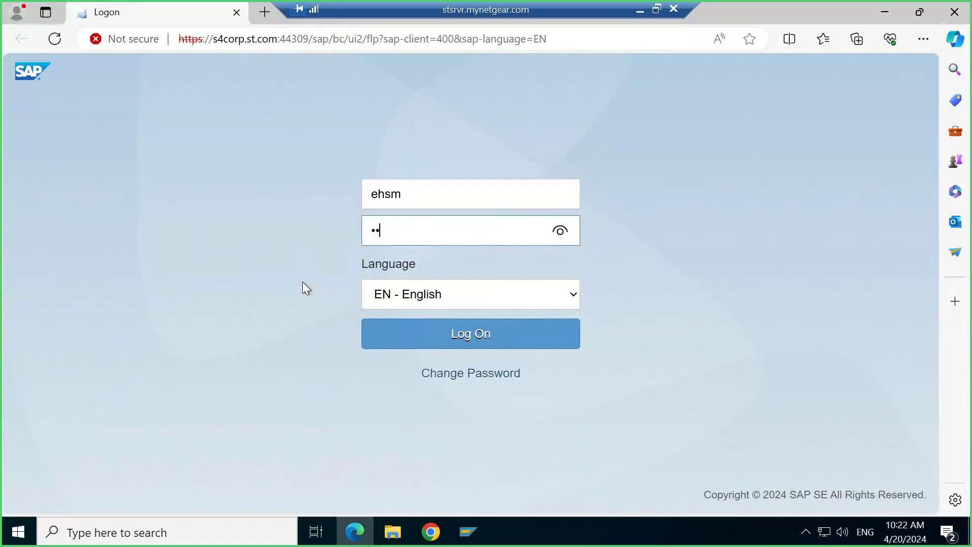
pyautogui.press('Return')
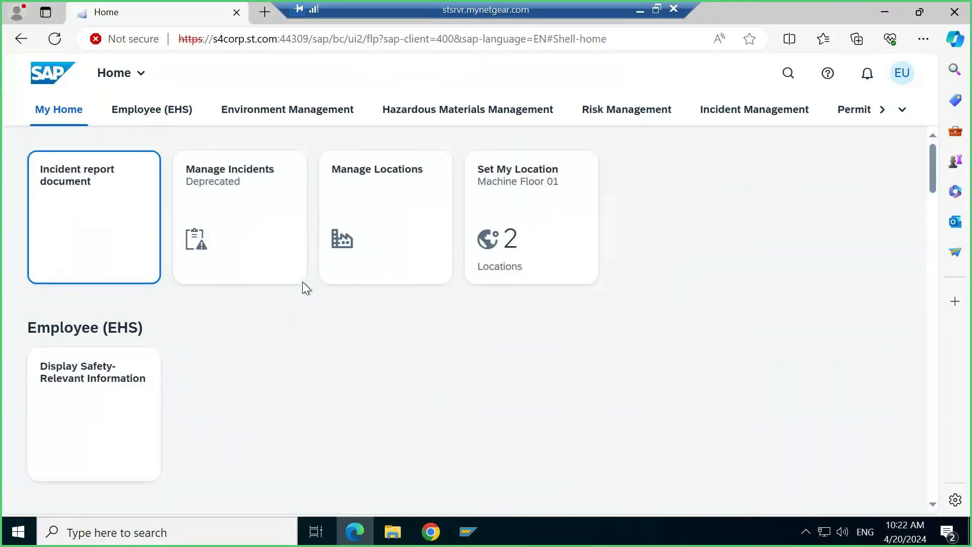
# Look through the Employee (EHS), Environment Management and Risk Management tile groups on the home page.
pyautogui.click(138, 118)
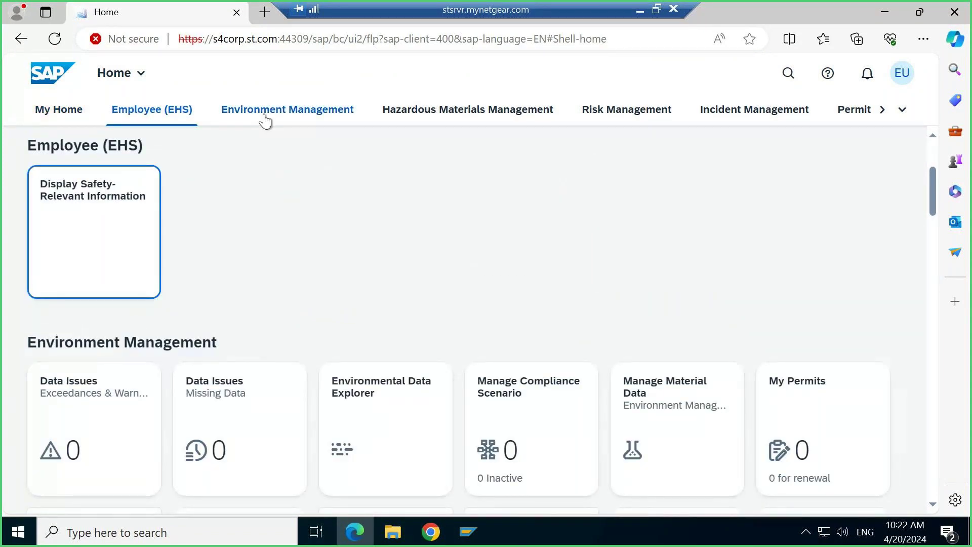
pyautogui.click(264, 119)
pyautogui.click(76, 114)
pyautogui.click(183, 110)
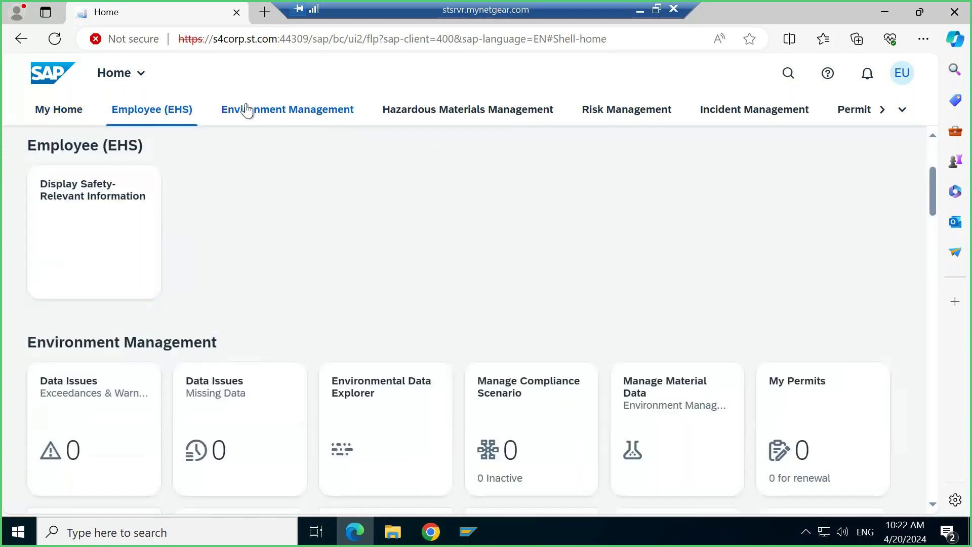
pyautogui.click(280, 111)
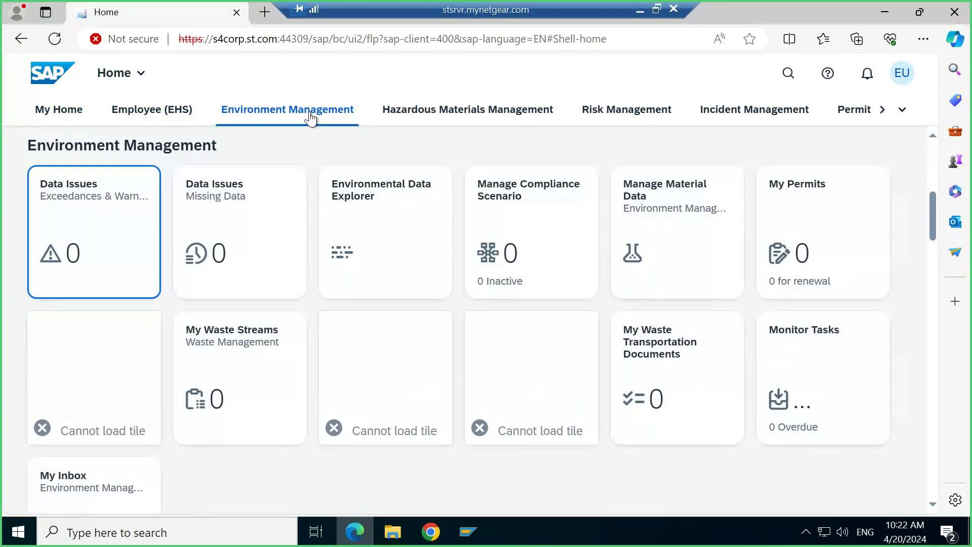
pyautogui.click(629, 112)
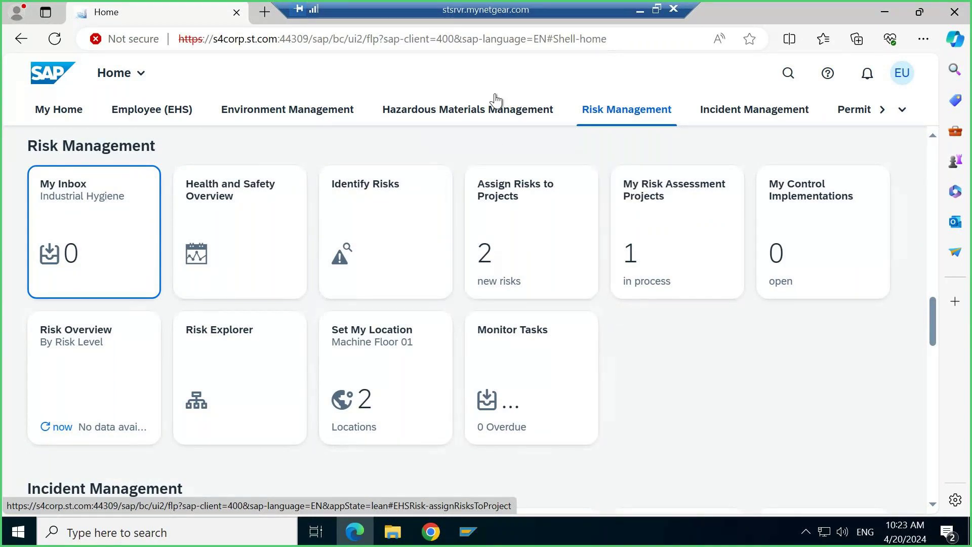
# Compare the Employee (EHS) group with the Environment Management group and review their app tiles.
pyautogui.click(170, 118)
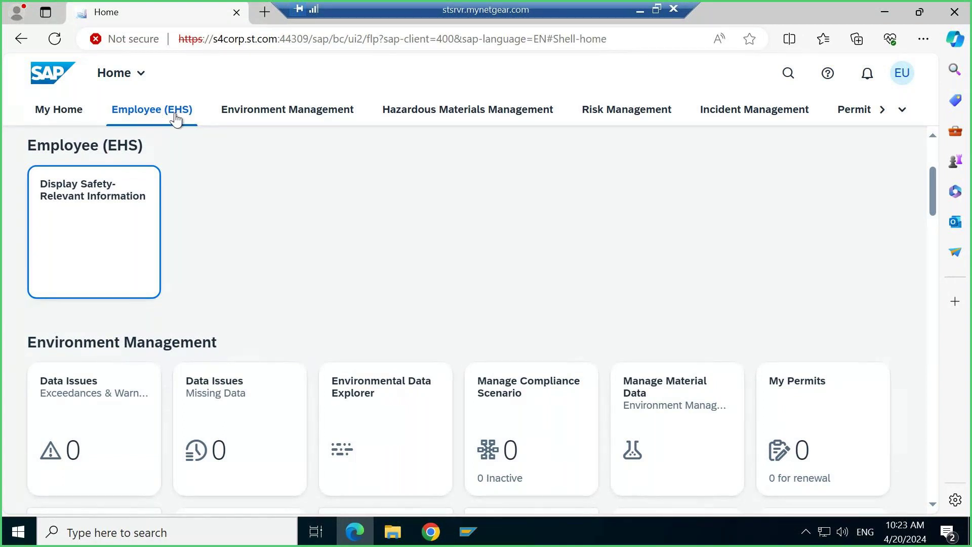
pyautogui.click(246, 117)
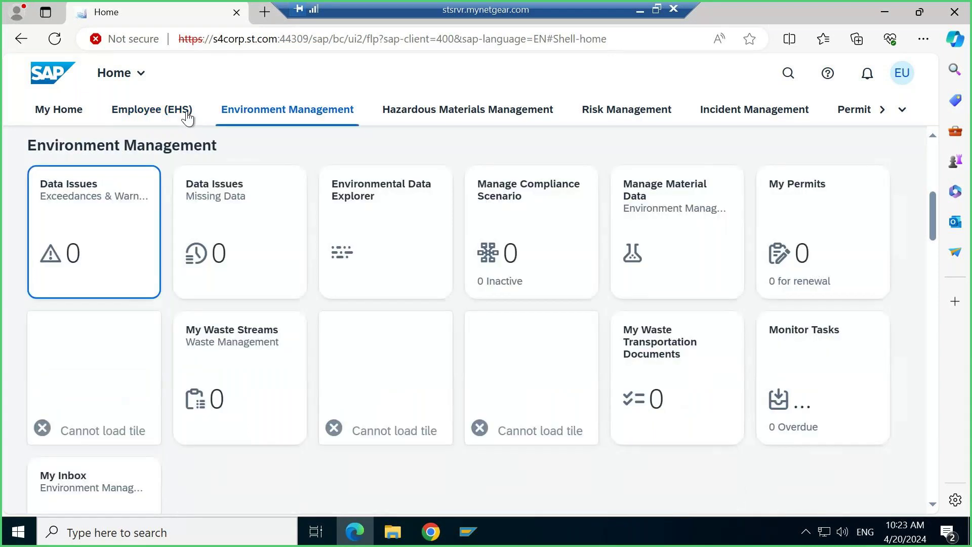
pyautogui.click(141, 116)
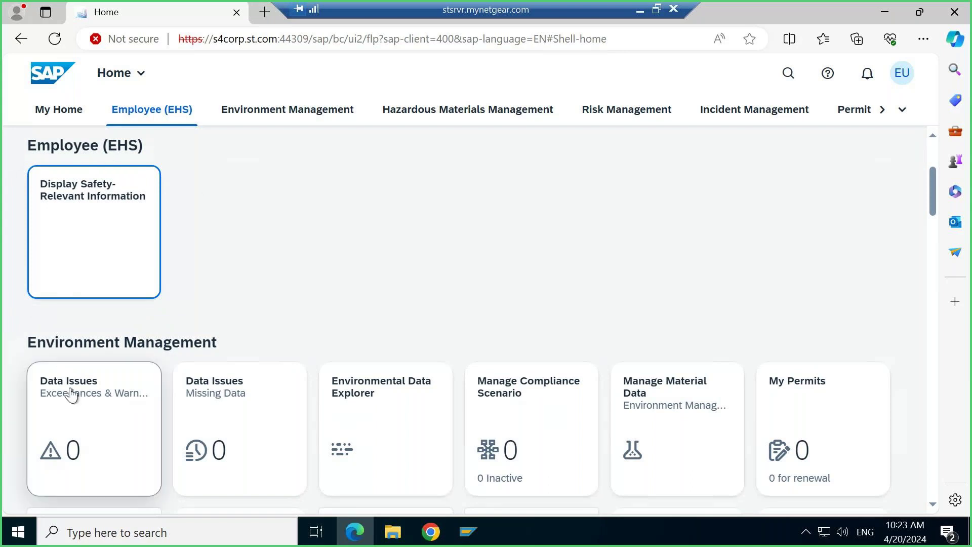
pyautogui.scroll(-1, 71, 364)
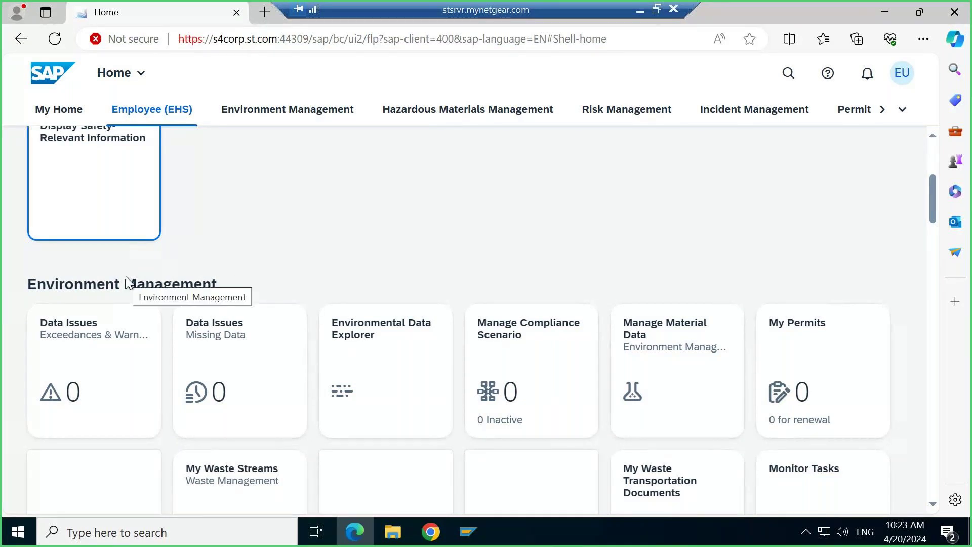
pyautogui.scroll(2, 165, 166)
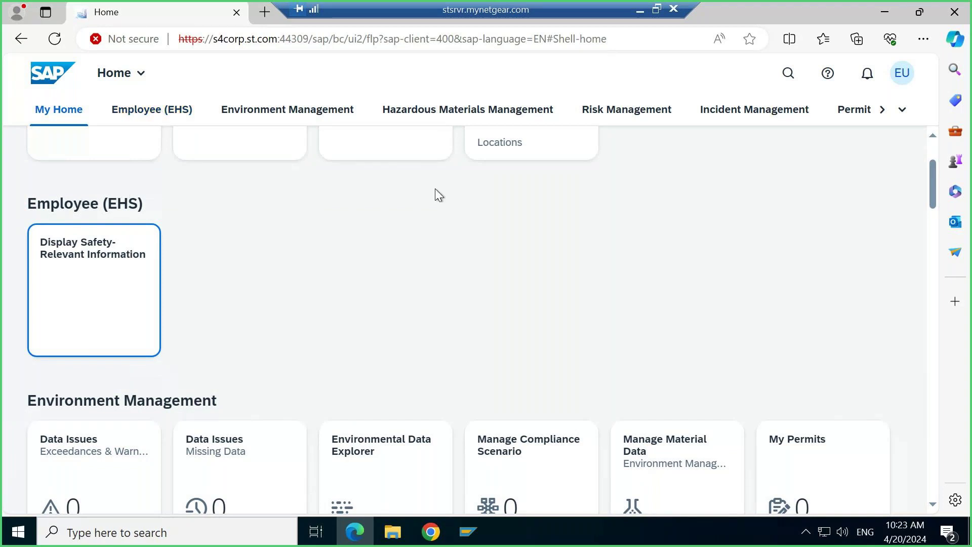
pyautogui.scroll(-2, 527, 266)
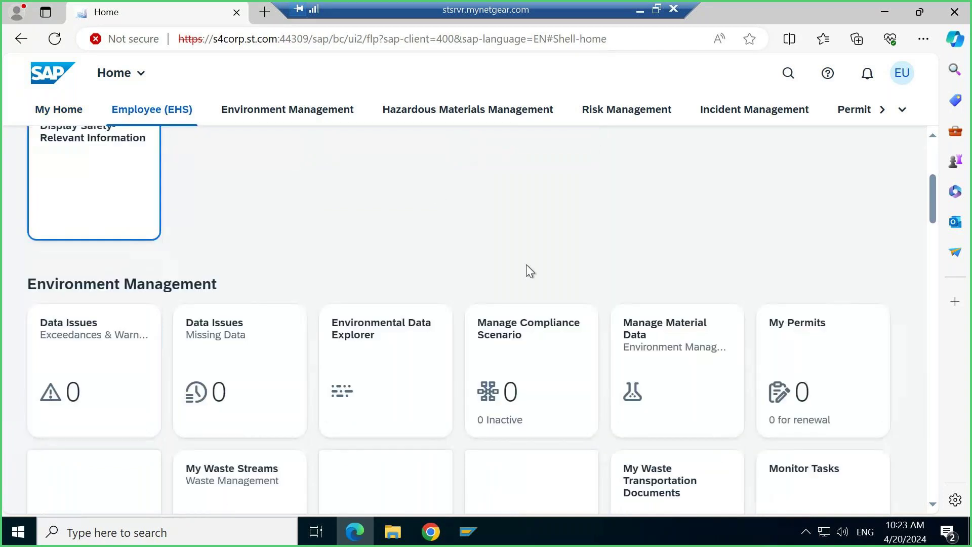
pyautogui.scroll(-2, 511, 261)
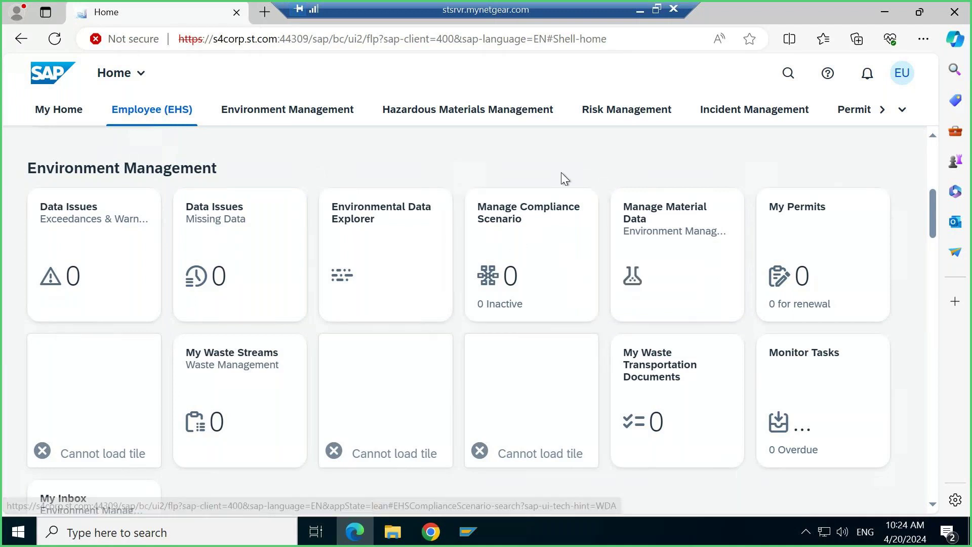
# View the Environmental Data Explorer app and return to the launchpad home page, leaving unsaved data behind.
pyautogui.click(418, 239)
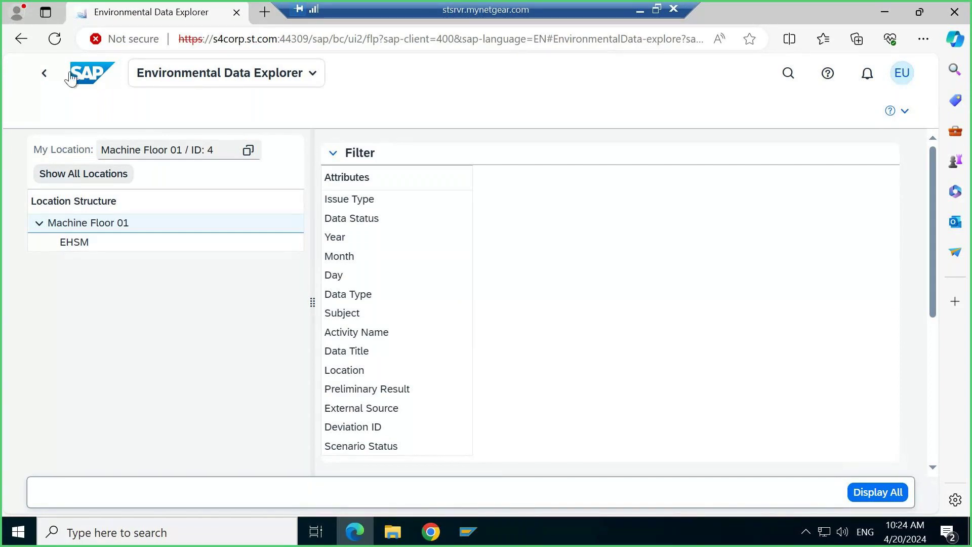
pyautogui.click(44, 74)
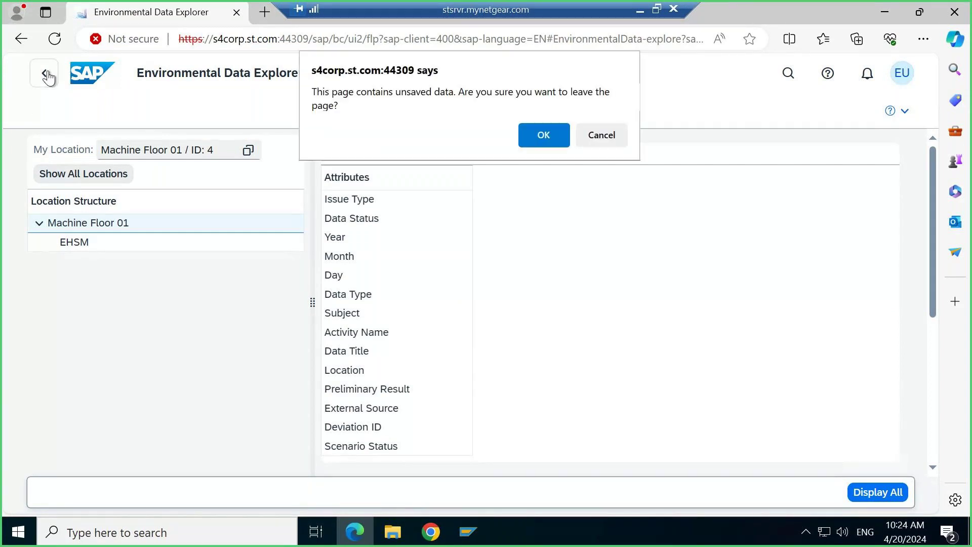
pyautogui.click(544, 135)
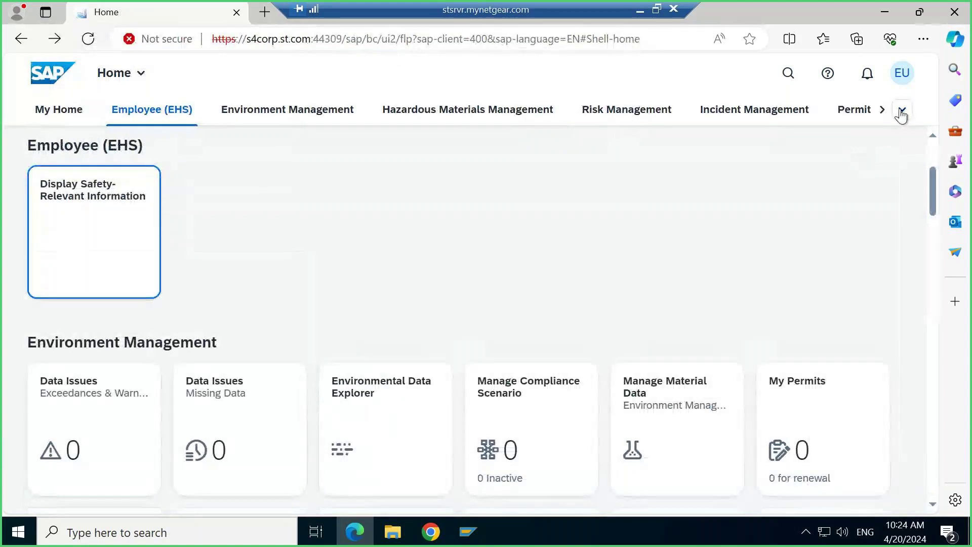
# View the list of all home page groups, and open the App Finder for the logged-on user.
pyautogui.click(901, 112)
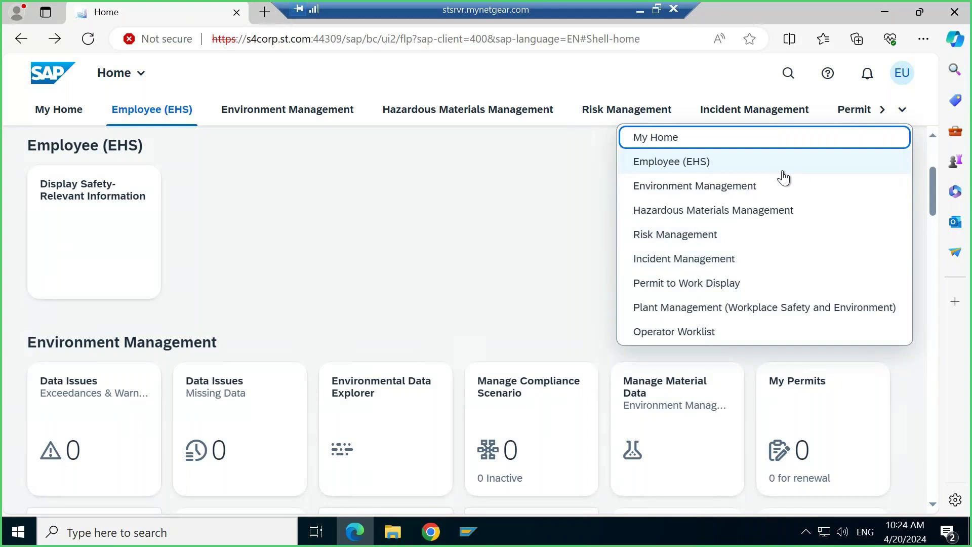
pyautogui.click(902, 83)
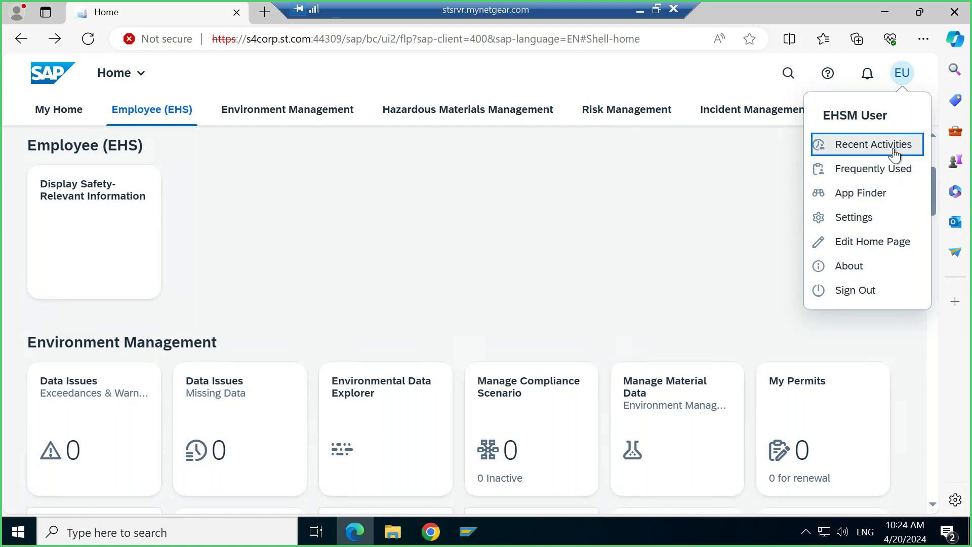
pyautogui.click(872, 202)
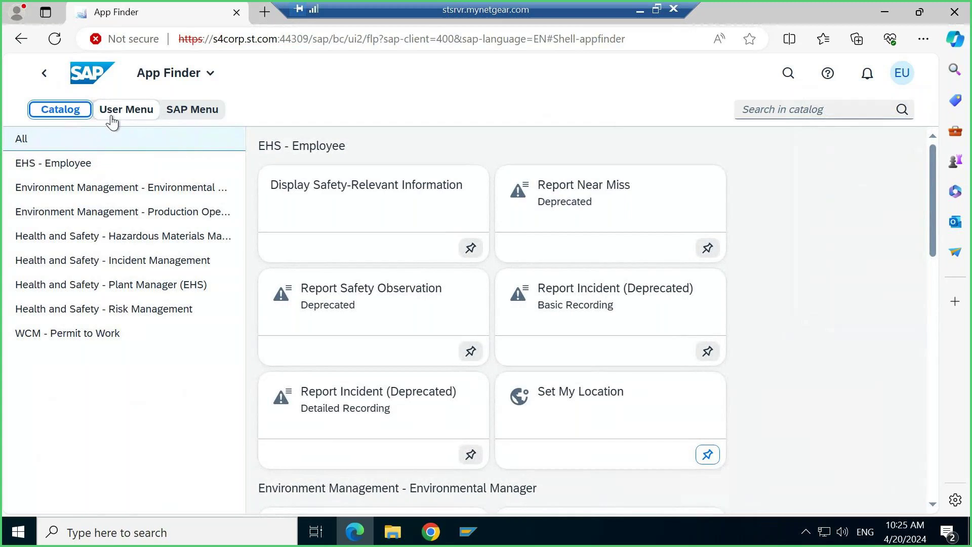
# Review the App Finder's SAP Menu and User Menu contents, and return to the Catalog view.
pyautogui.click(201, 111)
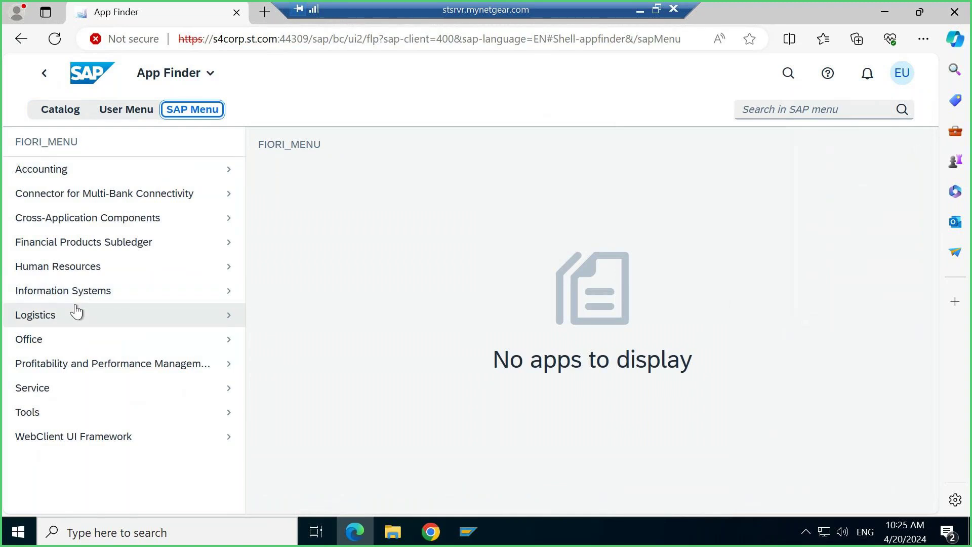
pyautogui.click(130, 112)
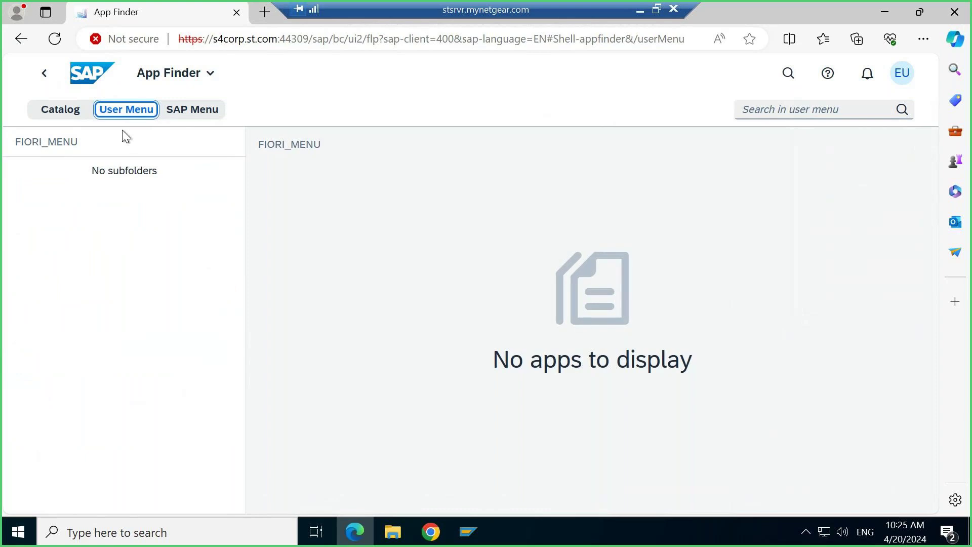
pyautogui.click(71, 113)
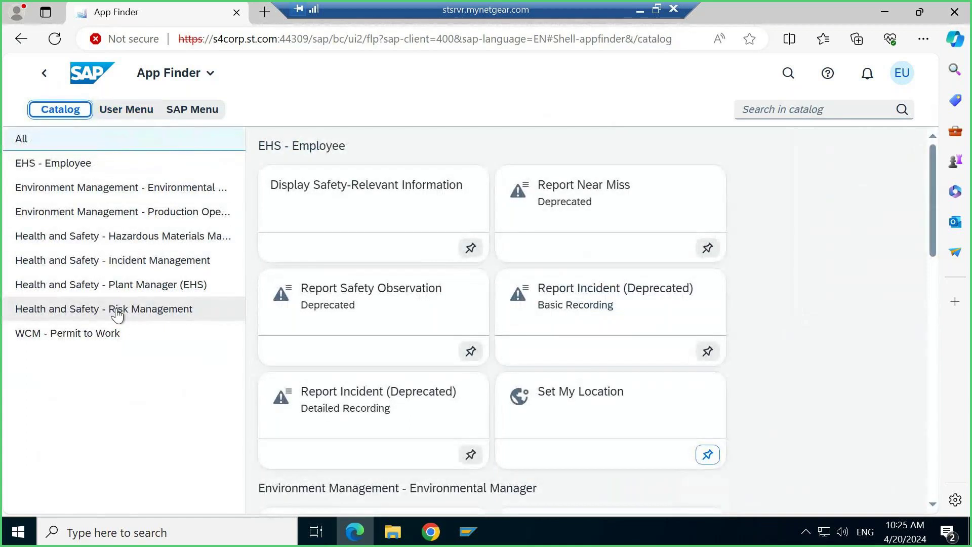
# In the App Finder's SAP Menu, open the Project System folder under Logistics.
pyautogui.click(191, 118)
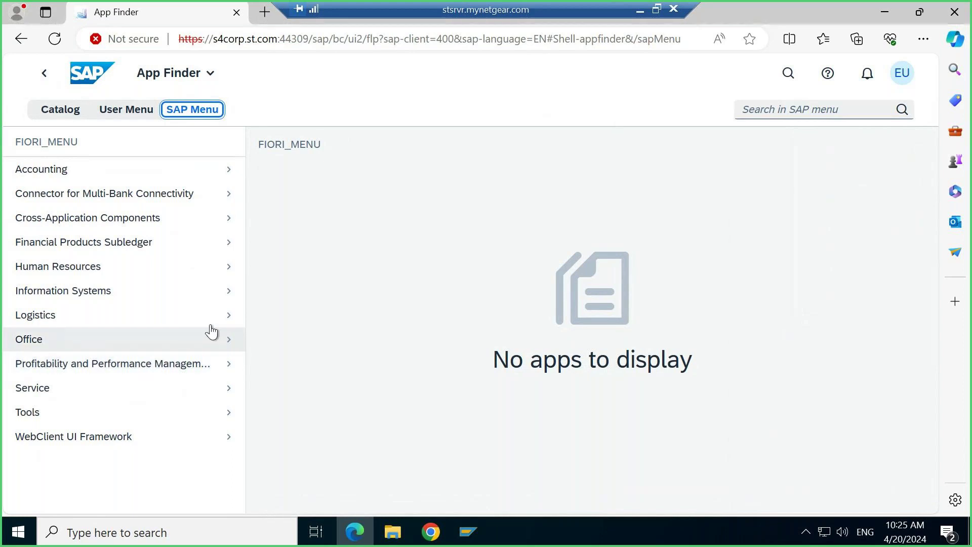
pyautogui.click(233, 318)
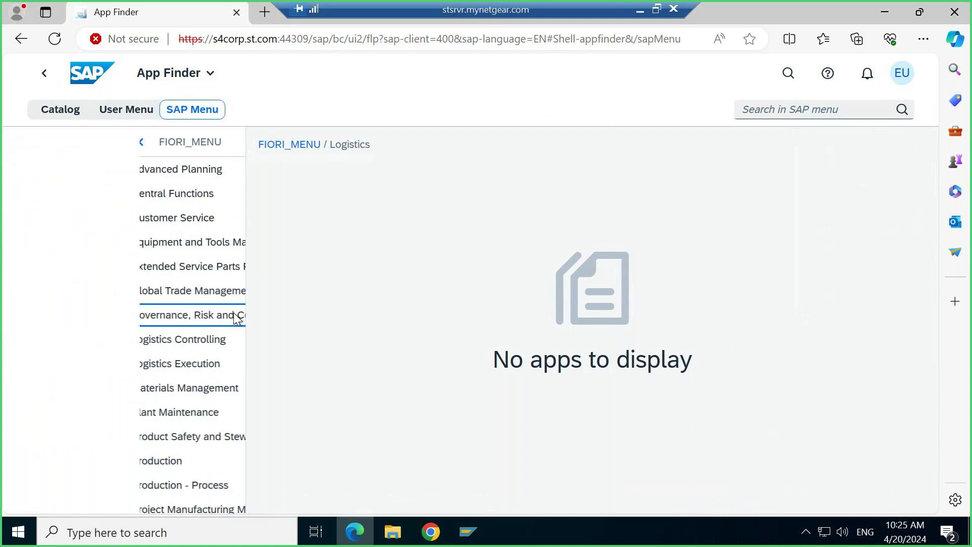
pyautogui.scroll(-1, 117, 318)
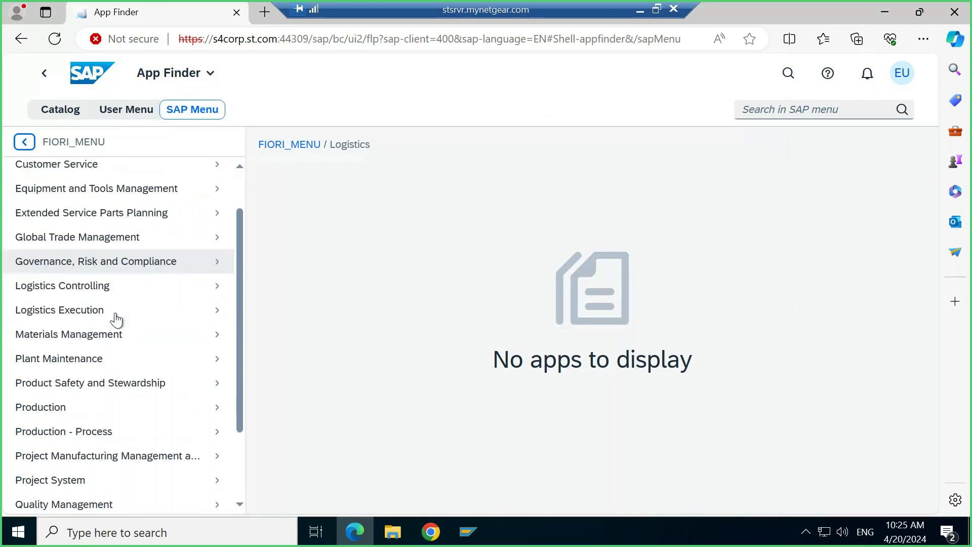
pyautogui.scroll(-2, 118, 318)
pyautogui.click(216, 426)
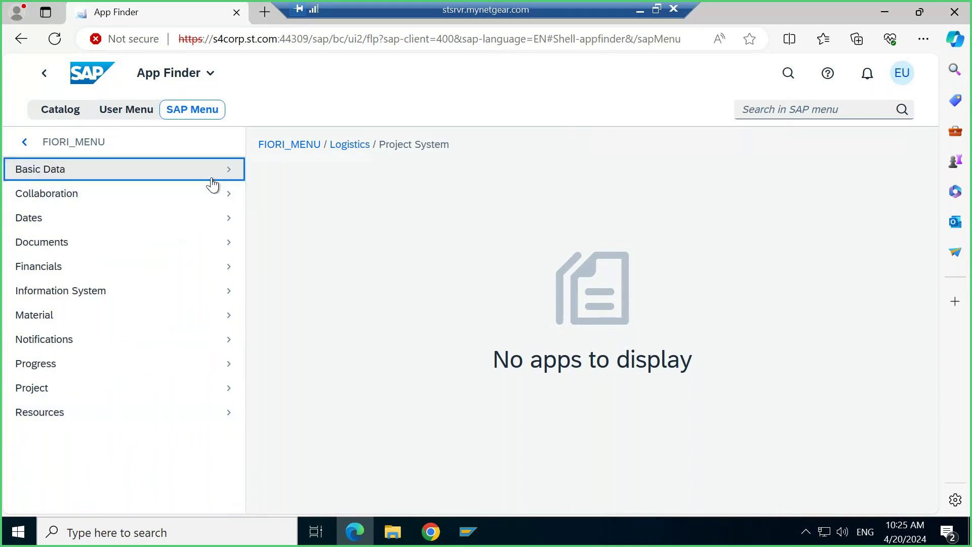
# Look into the Master Data folder under Basic Data, and open the Standard WBS folder under Templates.
pyautogui.click(225, 173)
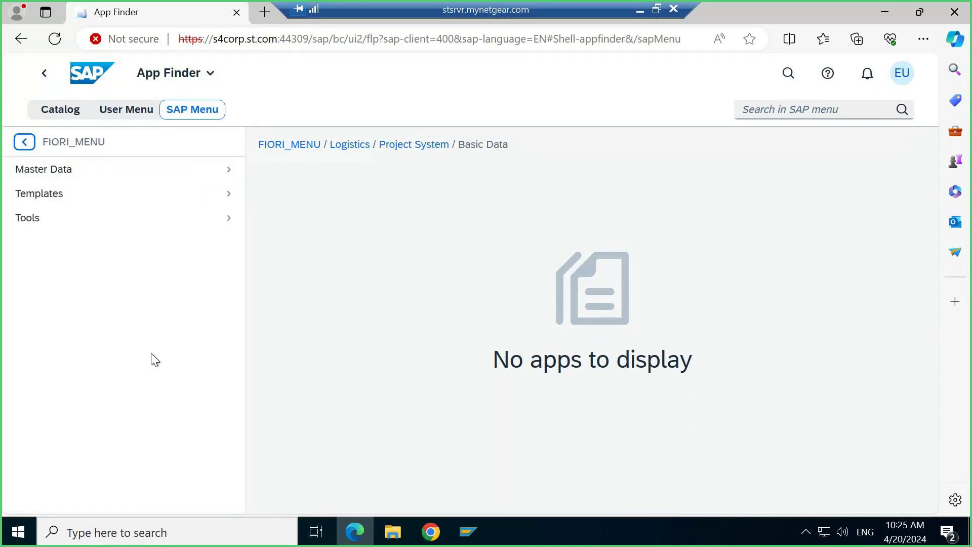
pyautogui.click(217, 177)
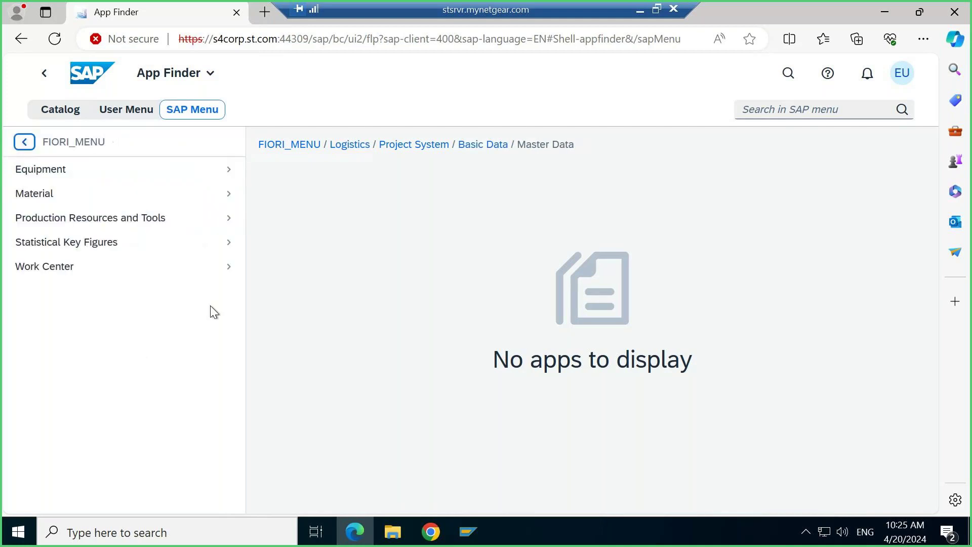
pyautogui.click(24, 142)
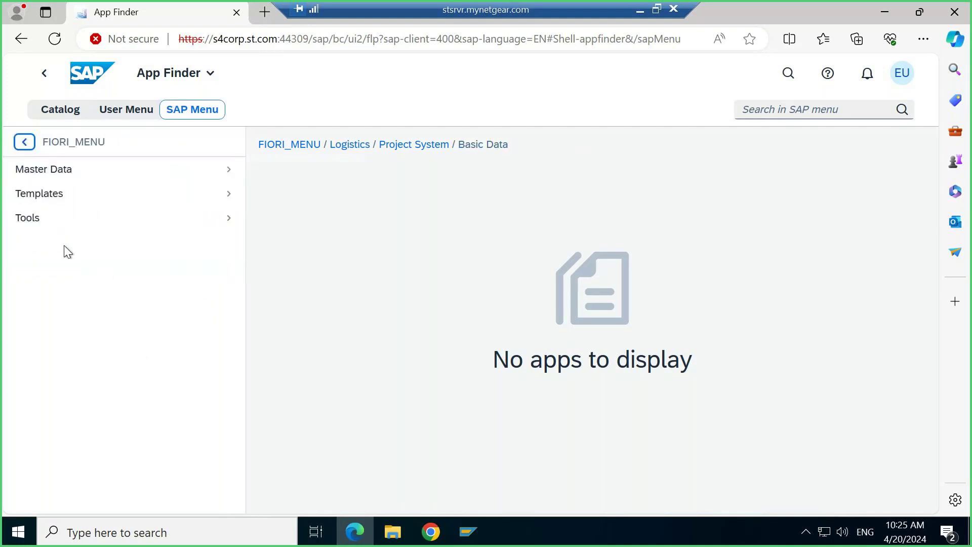
pyautogui.click(207, 200)
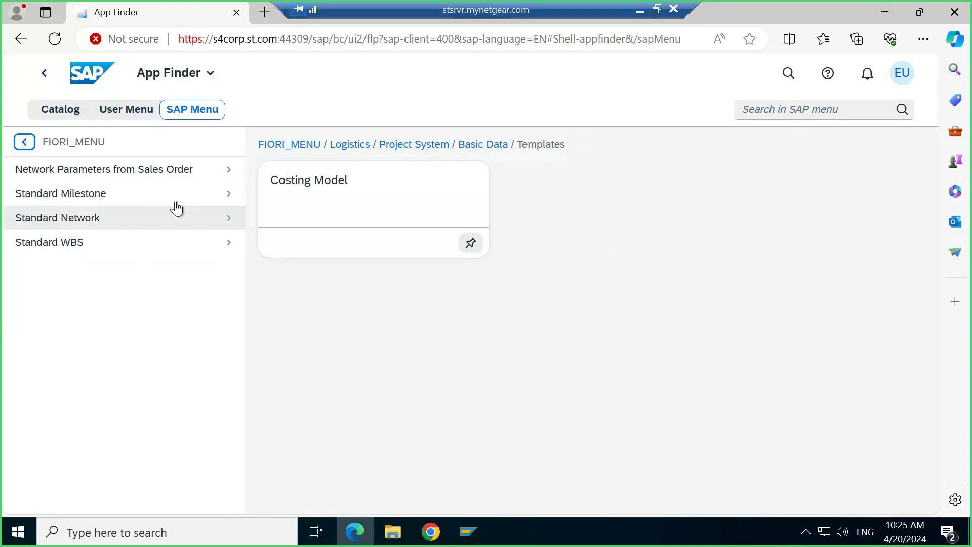
pyautogui.click(182, 243)
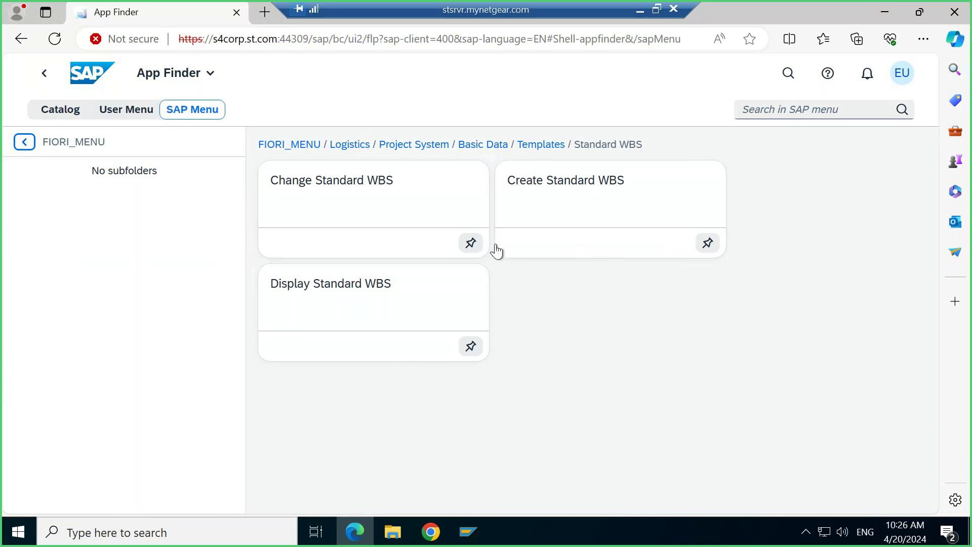
# Review the available home page groups and add the Change Standard WBS app to the My Home group.
pyautogui.click(471, 244)
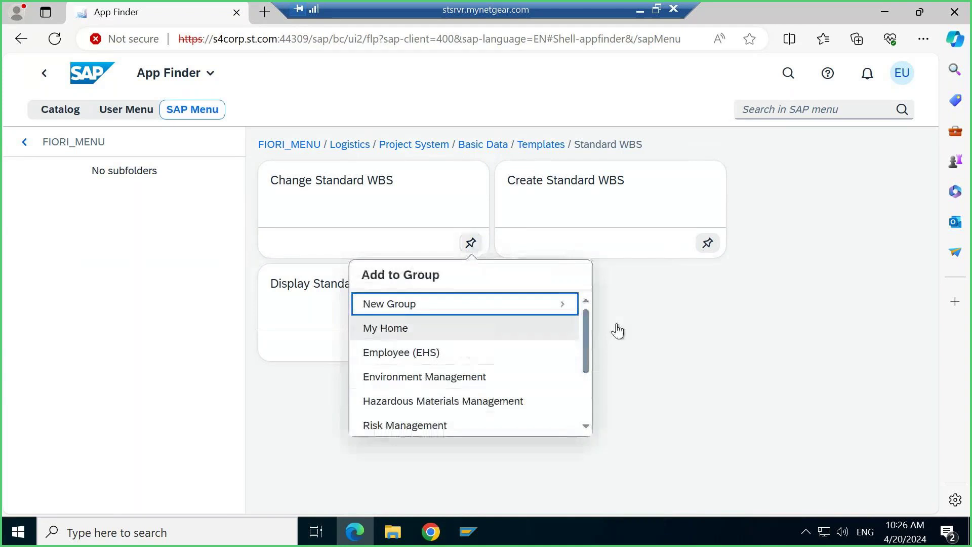
pyautogui.scroll(-1, 557, 348)
pyautogui.scroll(-3, 425, 418)
pyautogui.scroll(5, 427, 314)
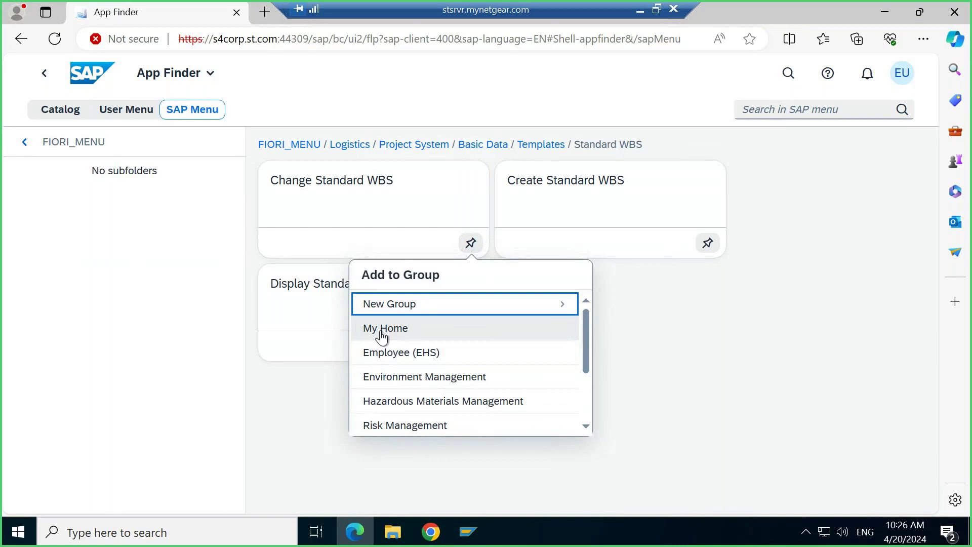
pyautogui.click(382, 336)
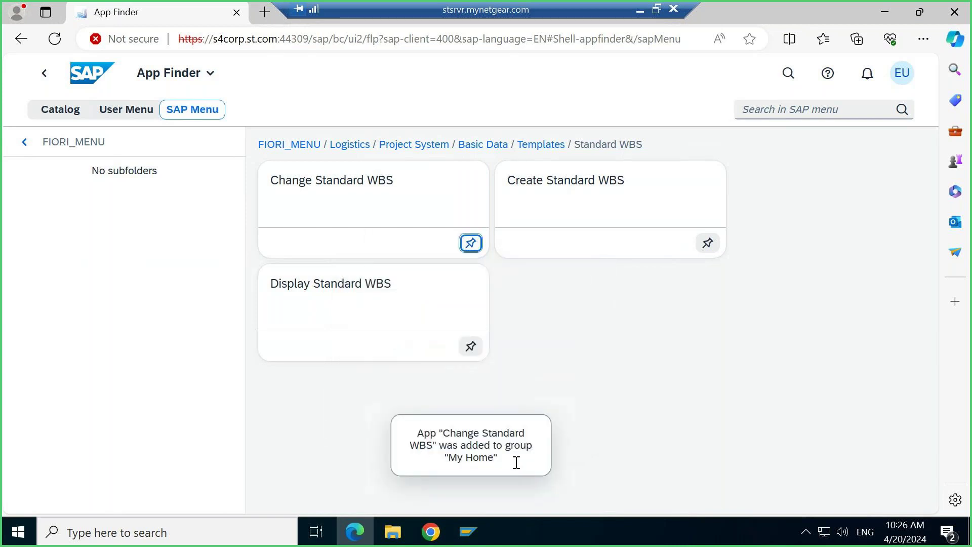
# Add the Create Standard WBS and Display Standard WBS apps to the My Home group.
pyautogui.click(706, 245)
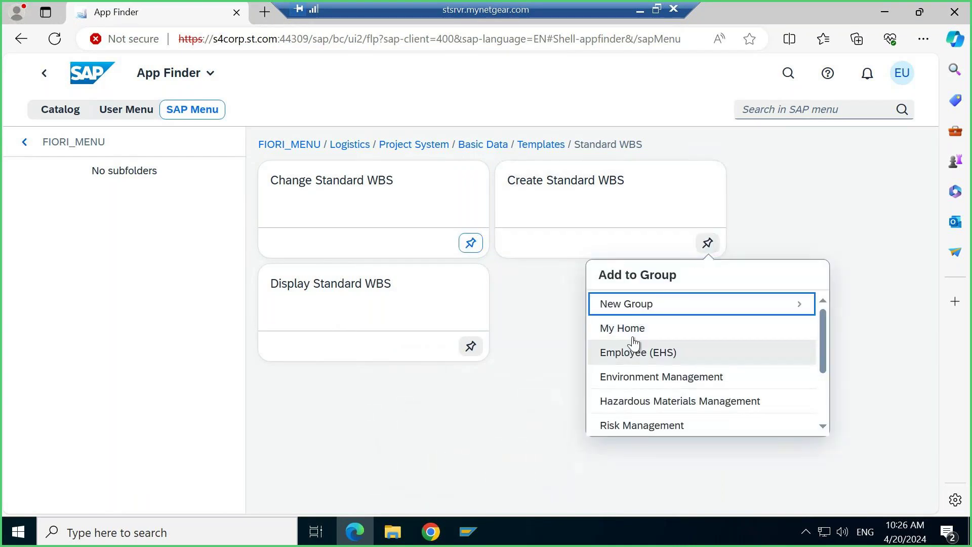
pyautogui.click(634, 336)
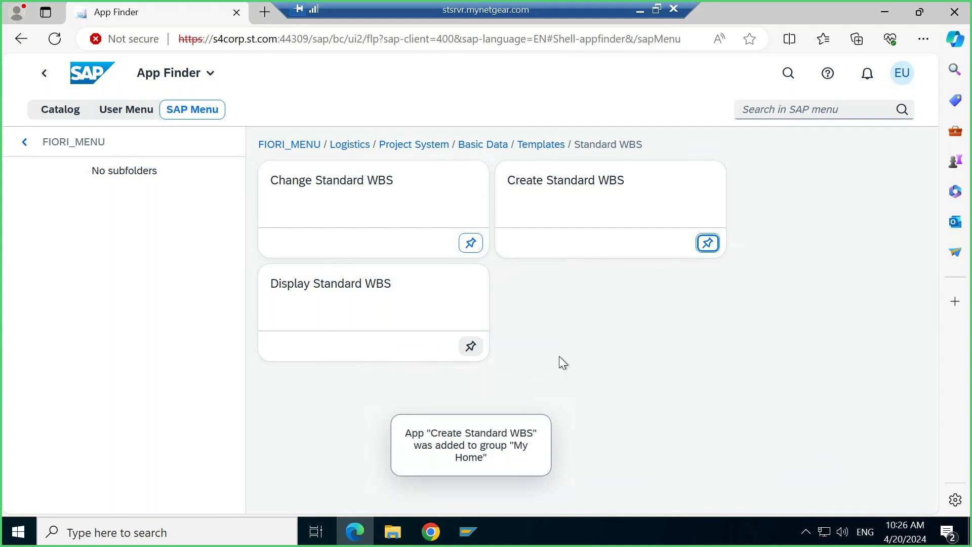
pyautogui.click(465, 353)
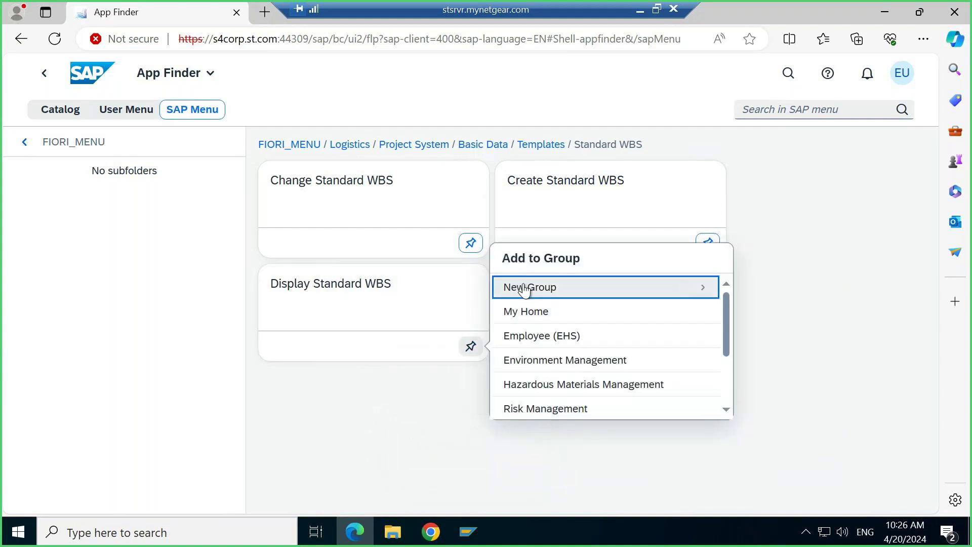
pyautogui.click(109, 223)
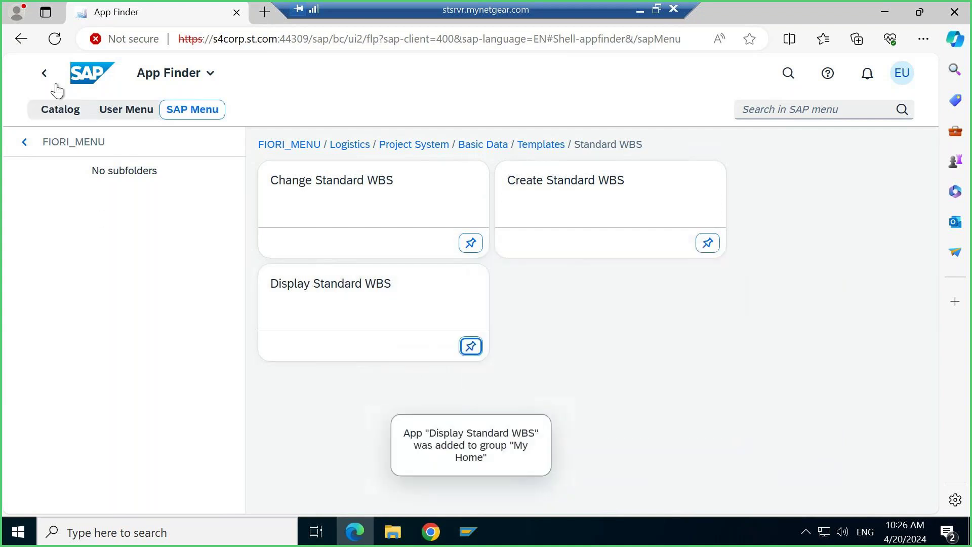
# Return to the launchpad home page, view the Create Standard WBS app from My Home, and go back home.
pyautogui.click(42, 76)
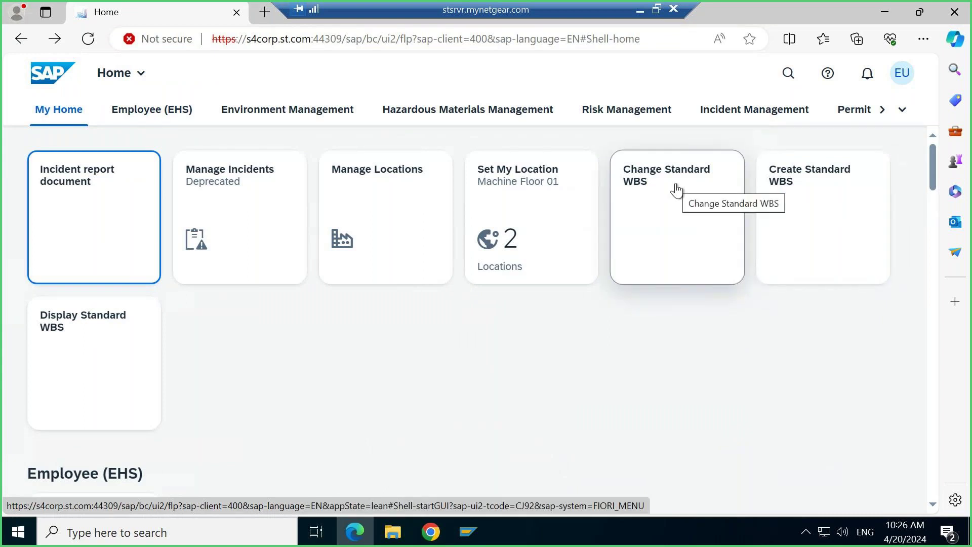
pyautogui.click(790, 189)
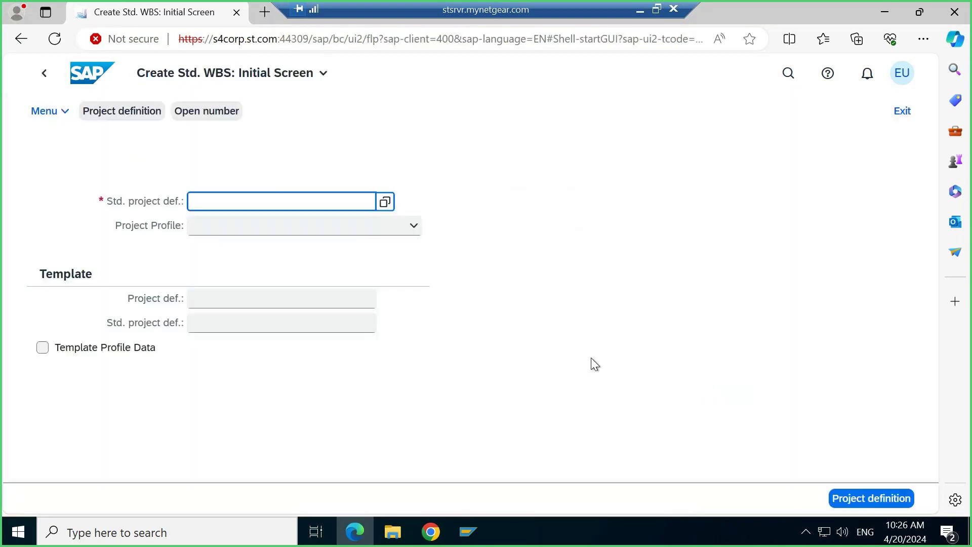
pyautogui.click(53, 82)
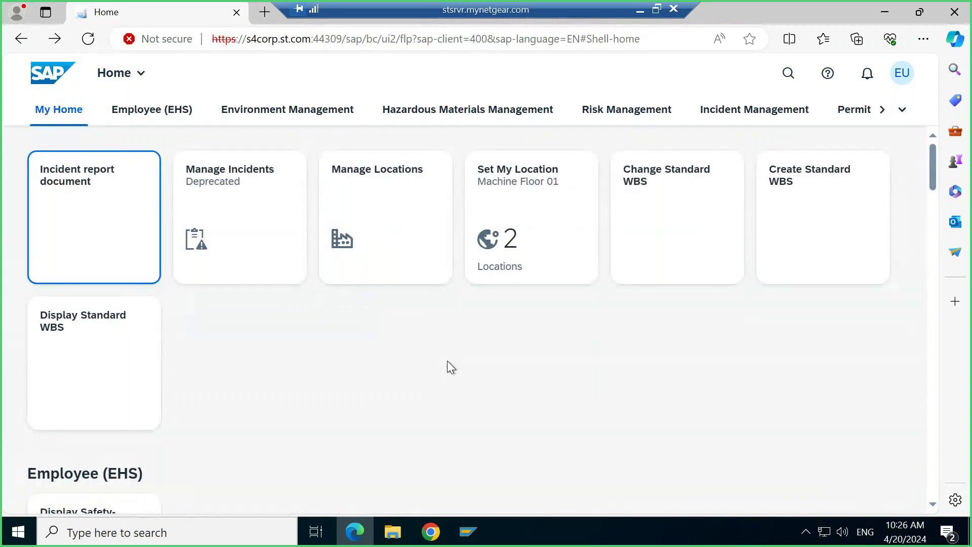
# Switch to the SAP Easy Access window in SAP GUI and try to run transaction SF05.
pyautogui.click(468, 532)
pyautogui.click(488, 482)
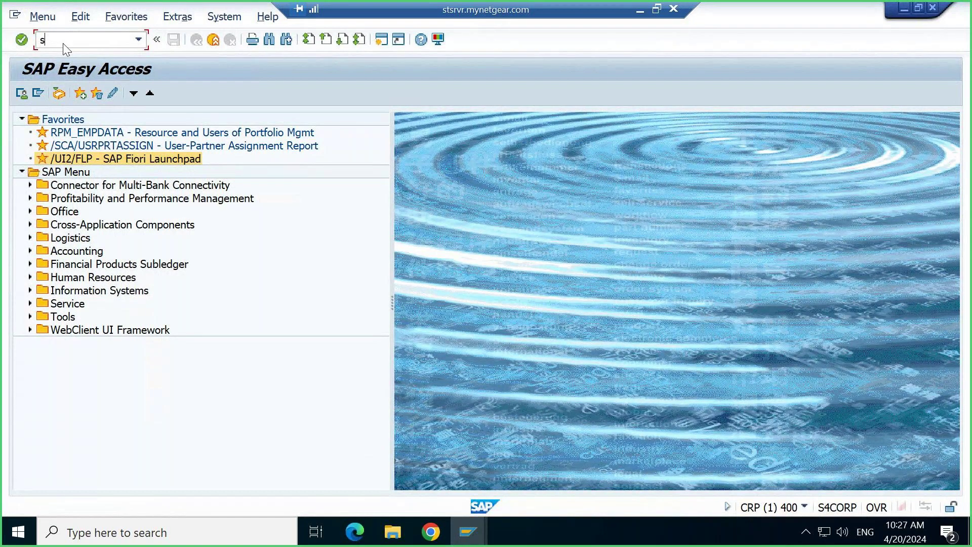
pyautogui.write('5')
pyautogui.press('Return')
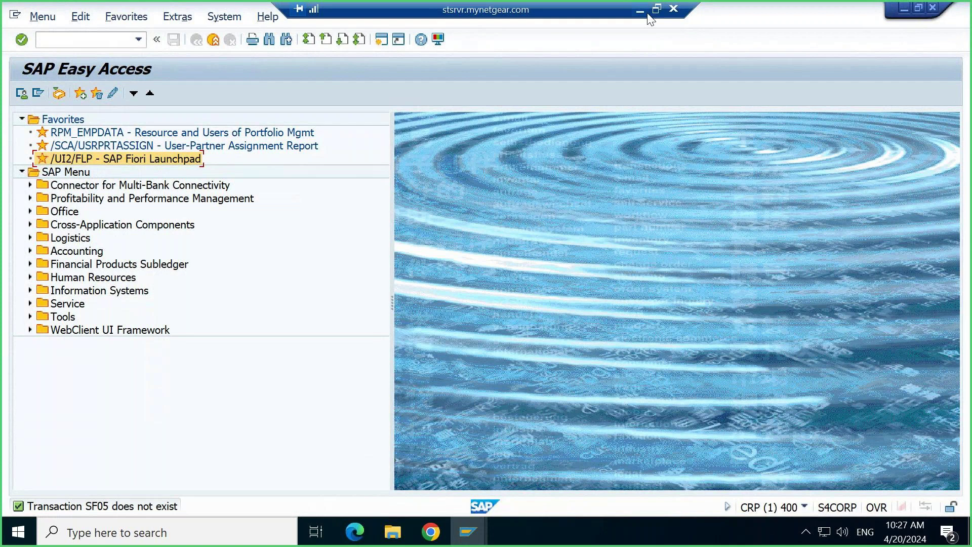
# Run transaction SPRO and display the SAP Reference IMG.
pyautogui.click(111, 42)
pyautogui.write('spro')
pyautogui.press('Return')
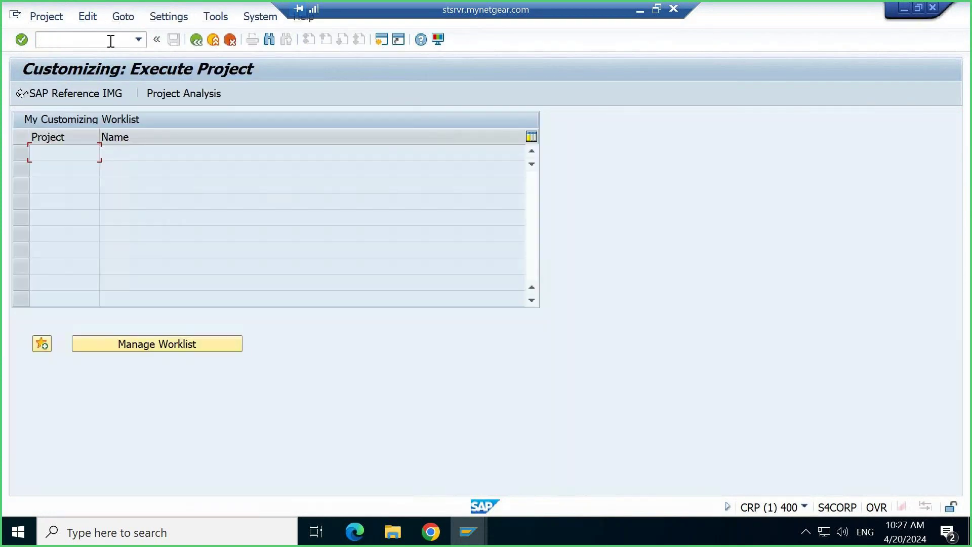
pyautogui.click(88, 93)
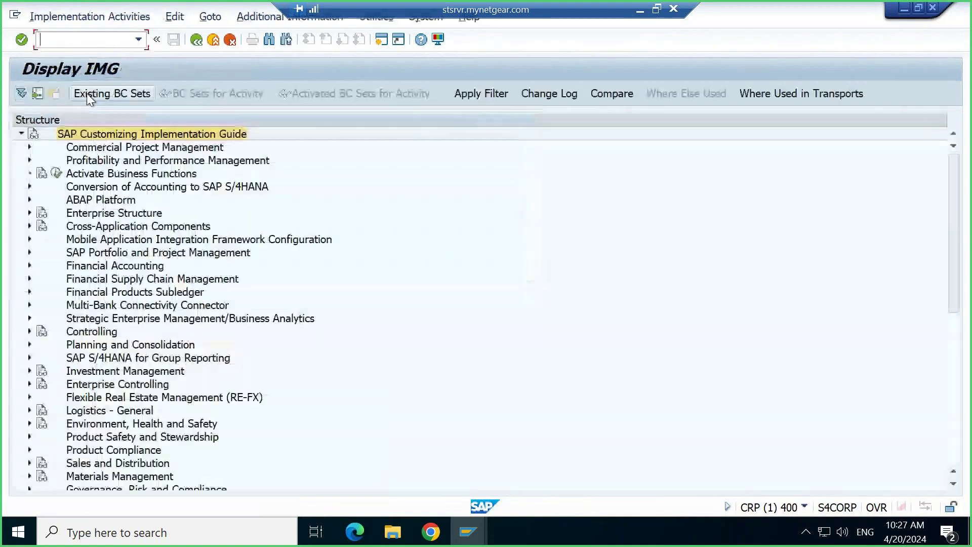
# Look through the IMG structure and expand SAP Portfolio and Project Management to review its Portfolio Management and Project Management nodes.
pyautogui.scroll(-4, 151, 318)
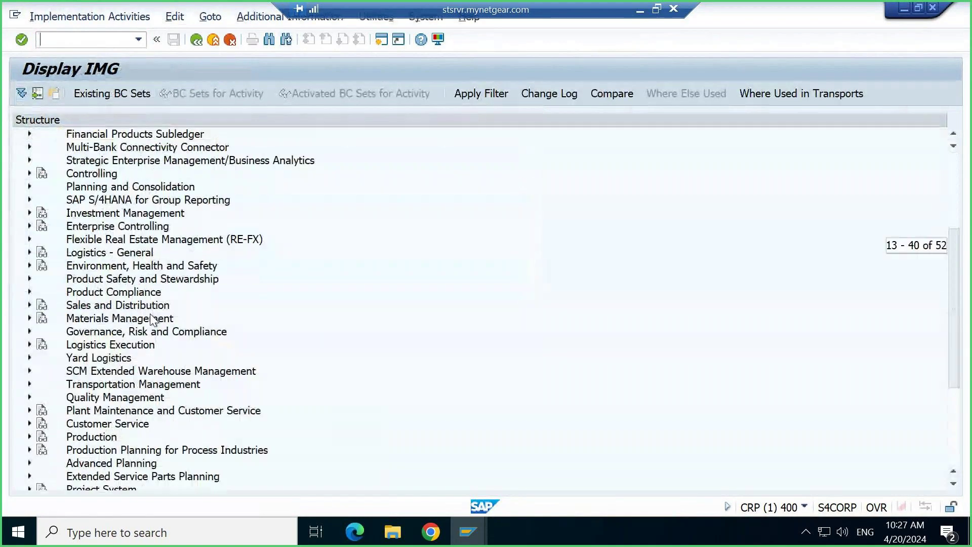
pyautogui.scroll(4, 151, 318)
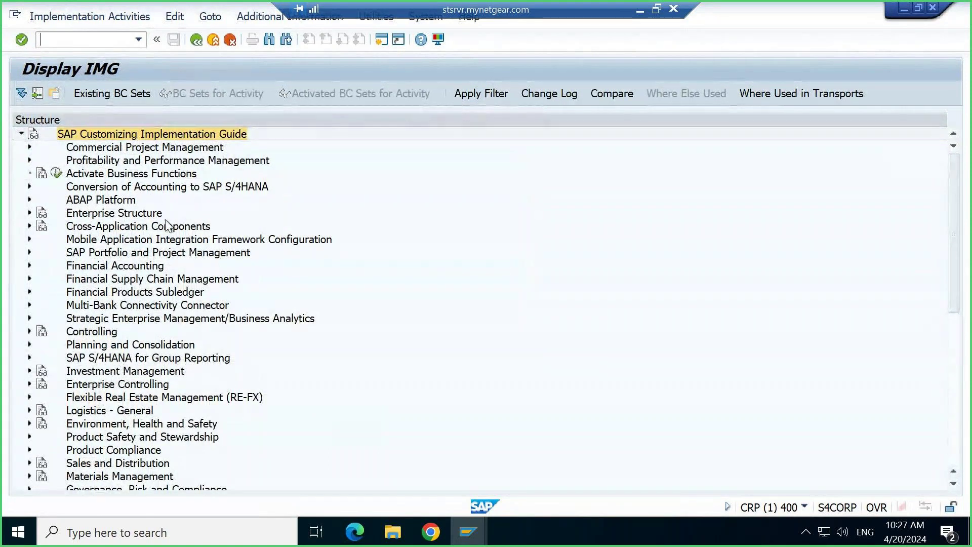
pyautogui.click(134, 254)
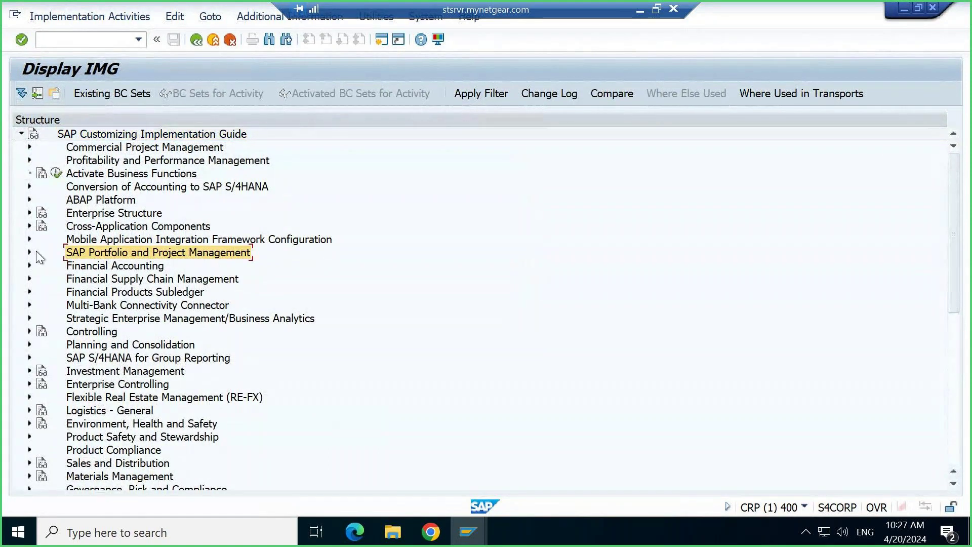
pyautogui.click(29, 252)
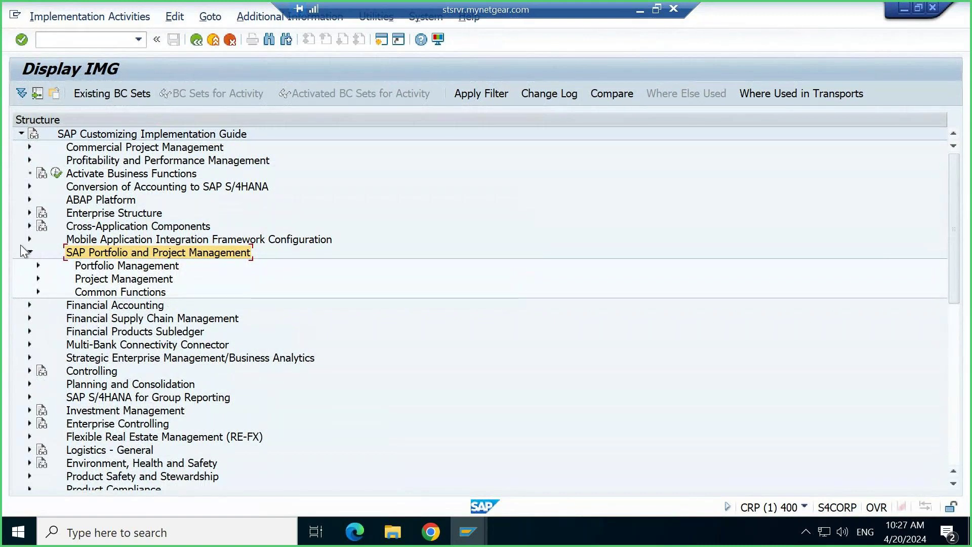
pyautogui.click(87, 270)
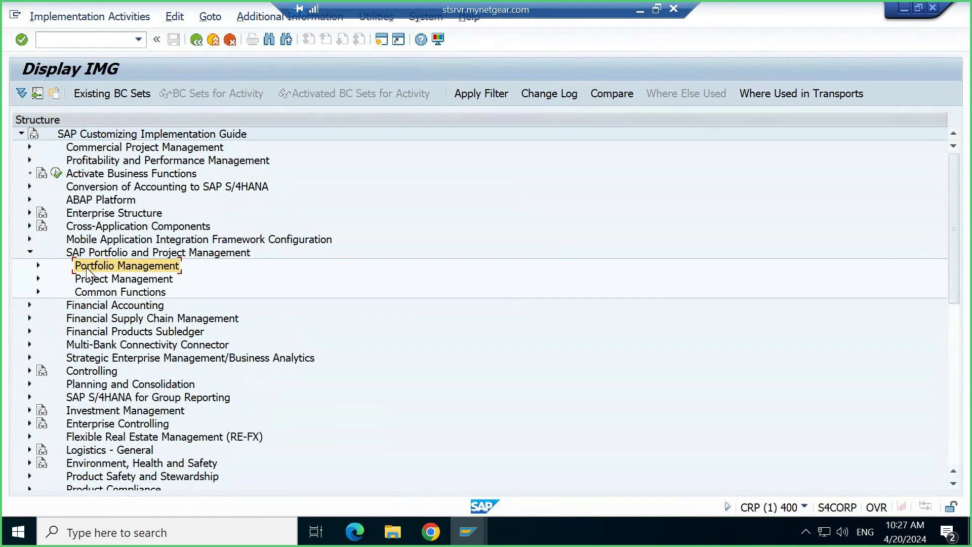
pyautogui.click(134, 278)
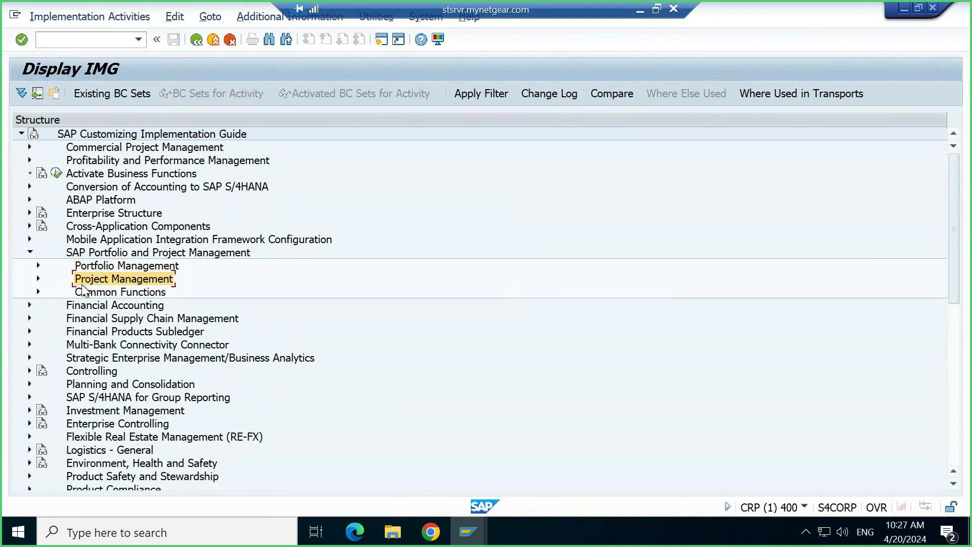
# Execute the Check Global Settings activity under Portfolio Management, Global Customizing, Global Settings, and acknowledge the cross-client caution.
pyautogui.click(37, 263)
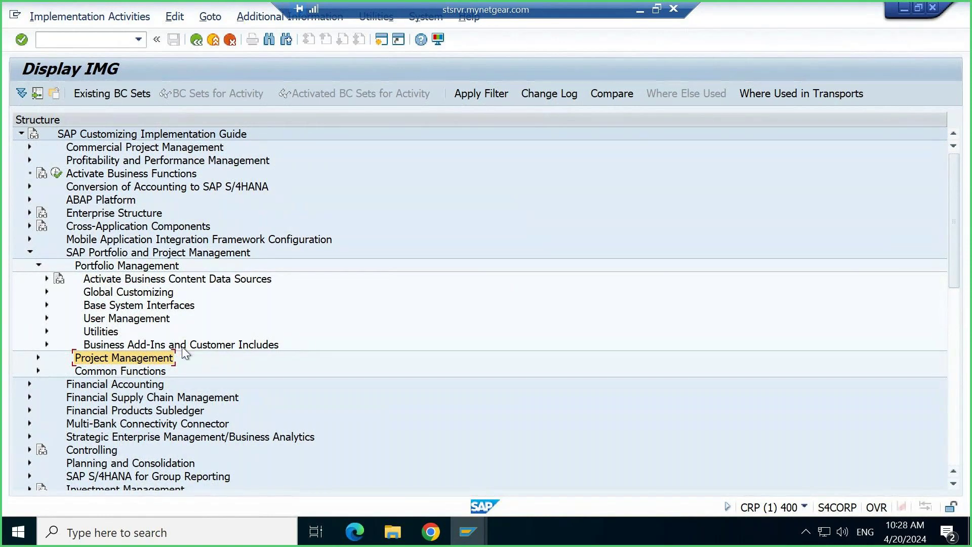
pyautogui.click(47, 292)
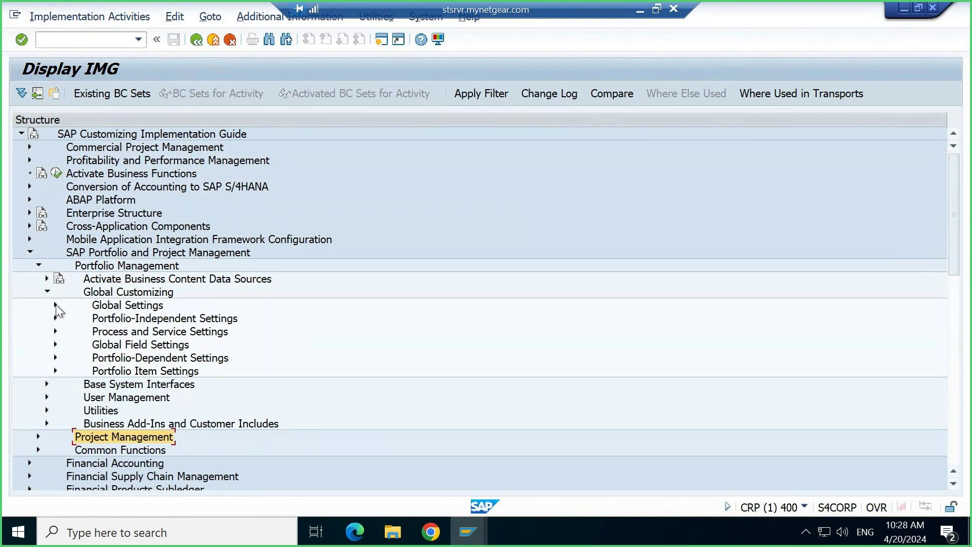
pyautogui.click(56, 305)
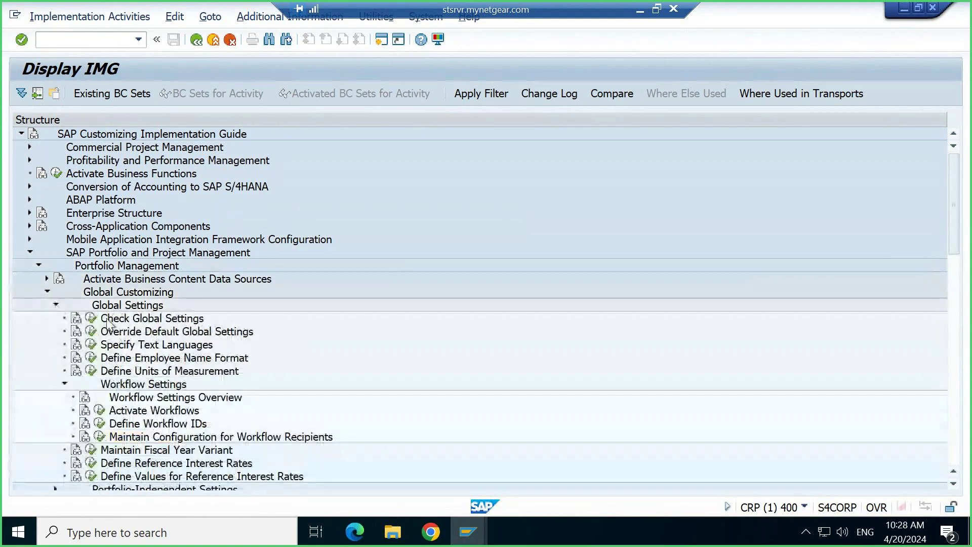
pyautogui.click(76, 318)
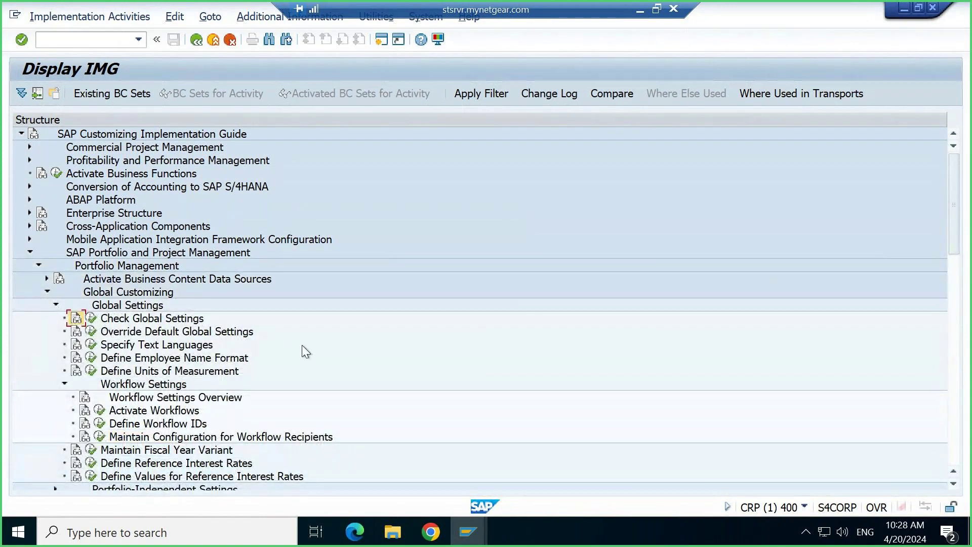
pyautogui.click(90, 318)
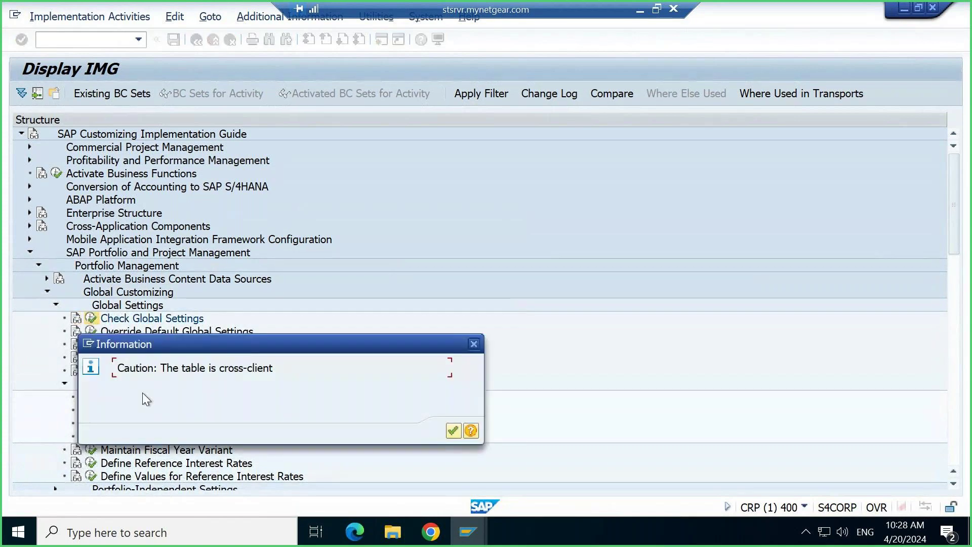
pyautogui.click(452, 430)
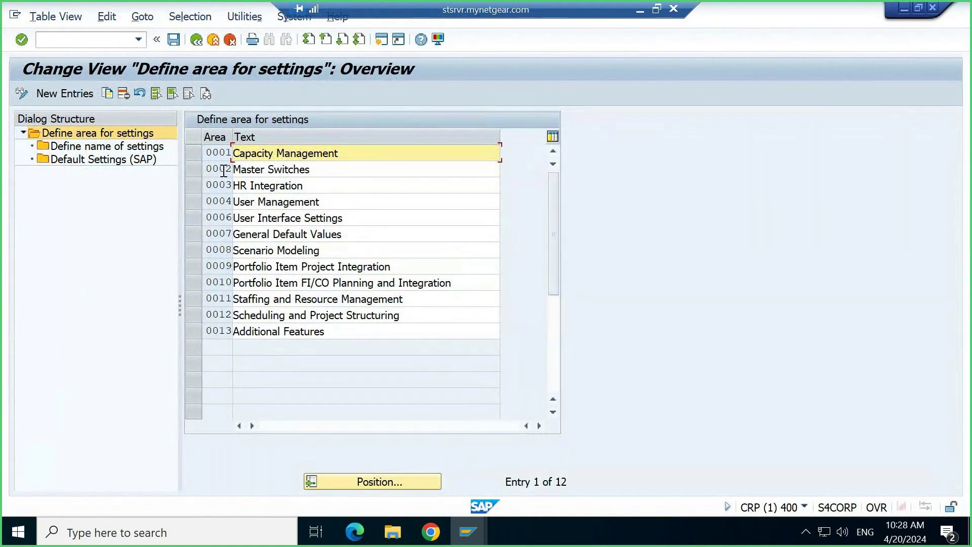
# Review the setting names defined for the Capacity Management area, and return to the IMG structure.
pyautogui.doubleClick(130, 148)
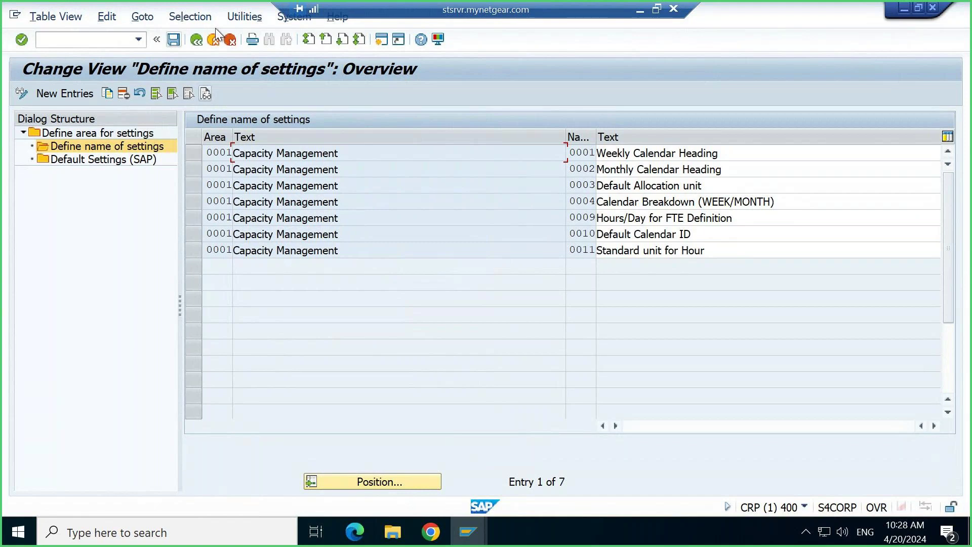
pyautogui.click(197, 39)
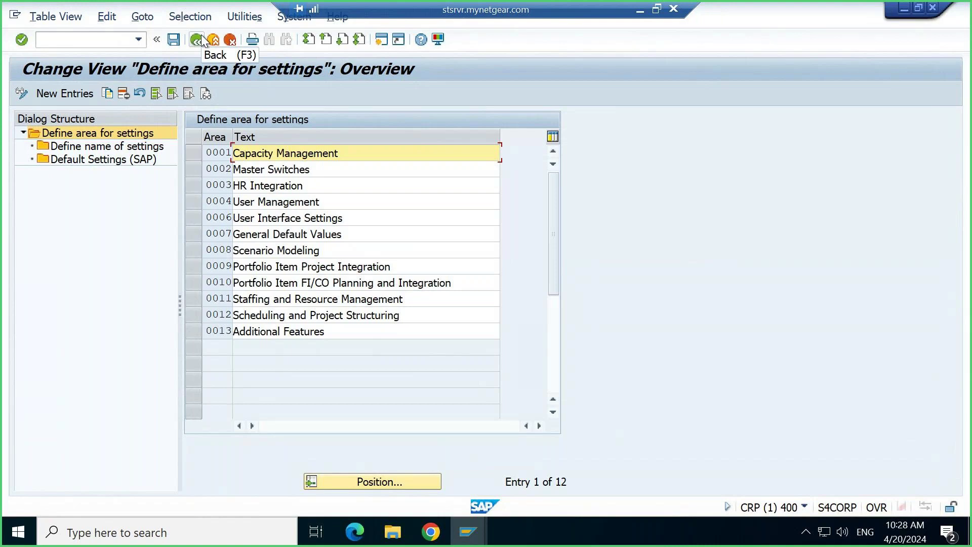
pyautogui.click(196, 40)
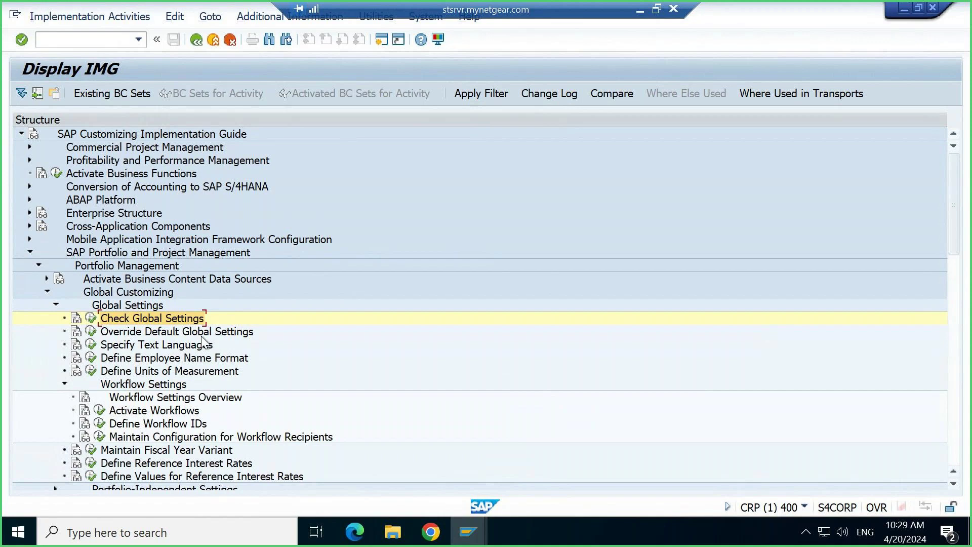
# Display the technical information of the Check Global Settings activity and return to the IMG.
pyautogui.click(175, 18)
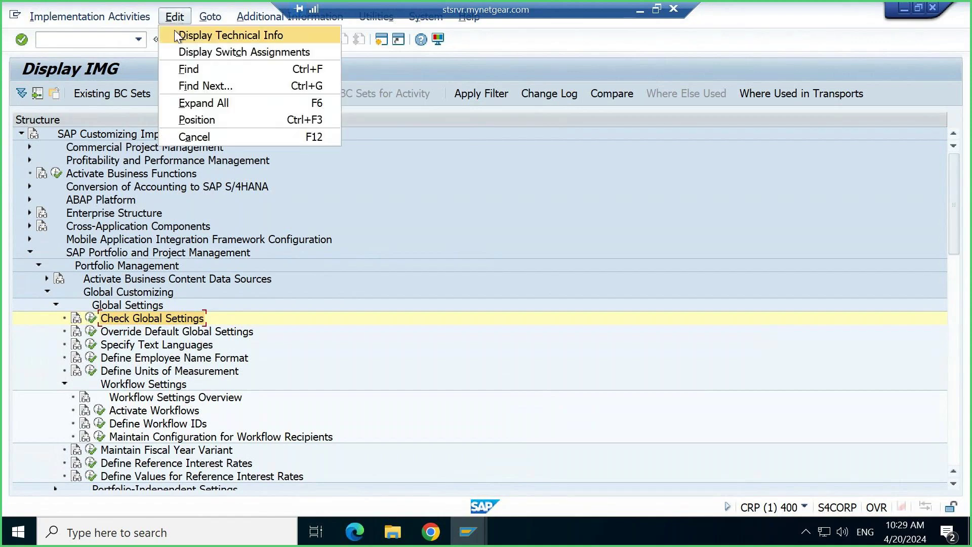
pyautogui.click(193, 32)
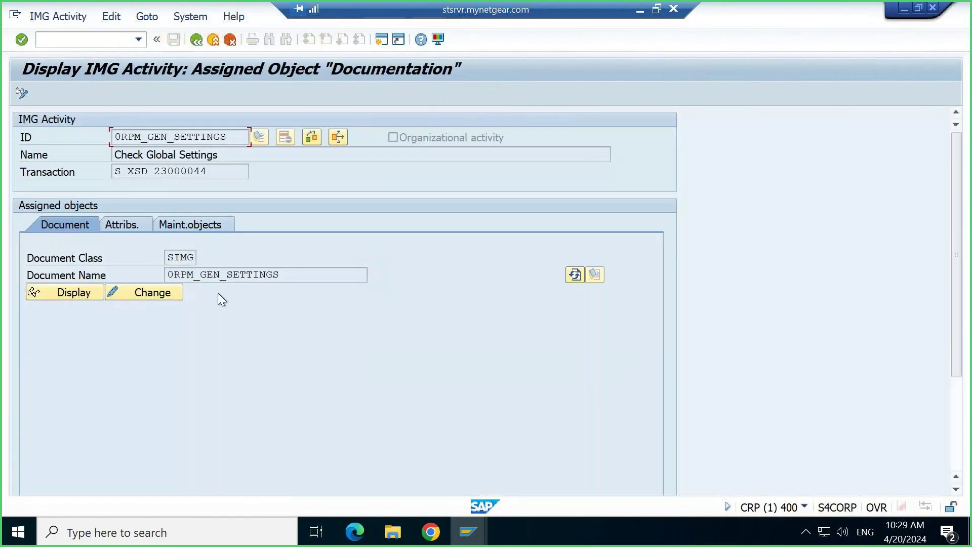
pyautogui.click(197, 44)
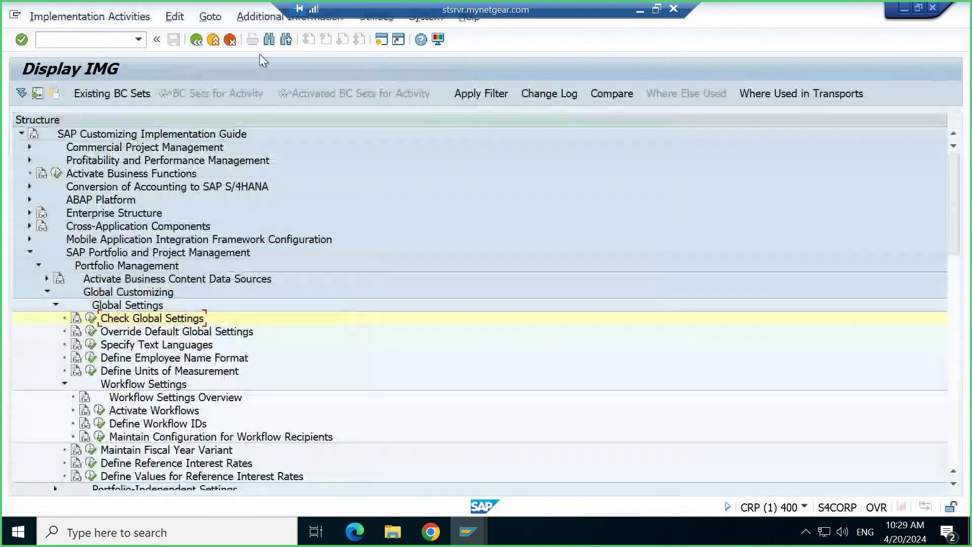
# Show the IMG Activity keys as additional information beside the IMG structure and check the key for Check Global Settings.
pyautogui.click(255, 17)
pyautogui.moveTo(384, 30)
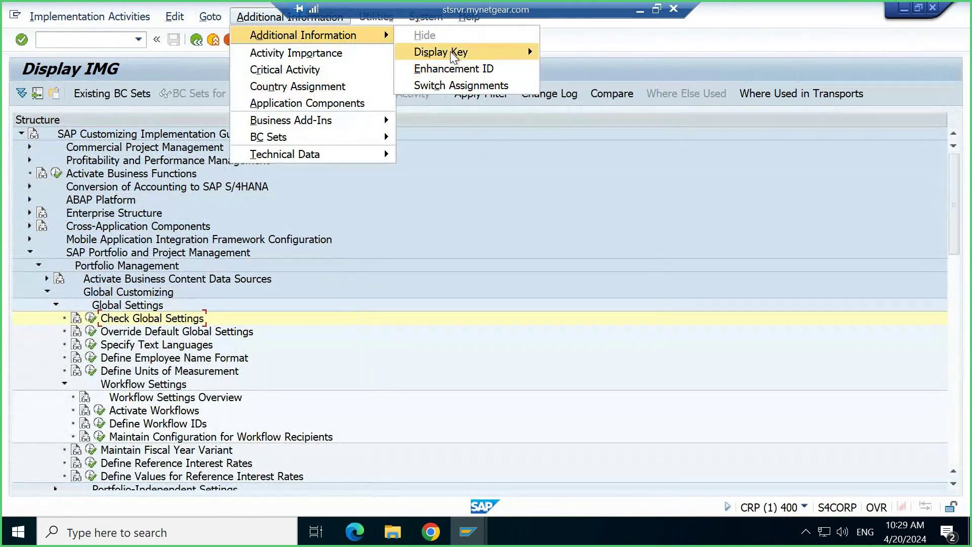
pyautogui.moveTo(470, 57)
pyautogui.click(587, 70)
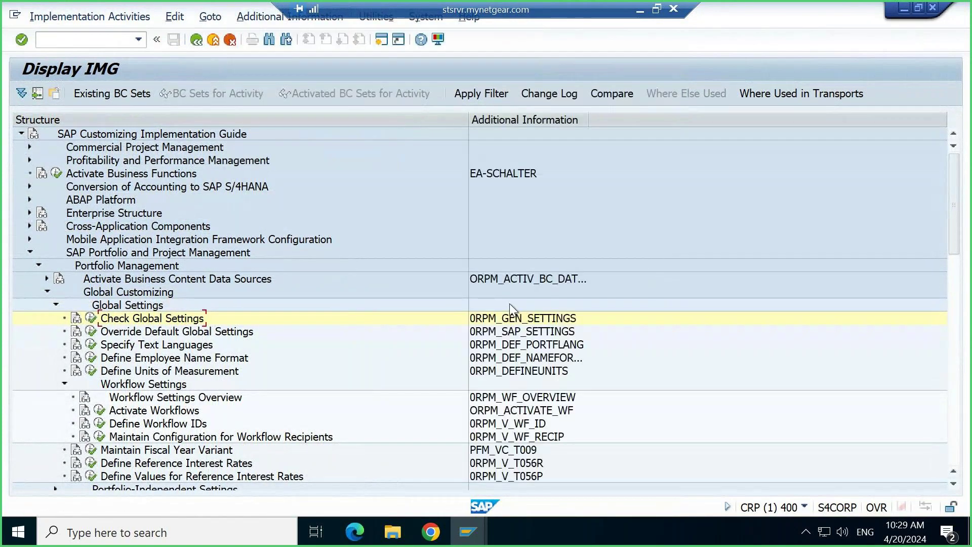
pyautogui.click(280, 20)
pyautogui.moveTo(377, 35)
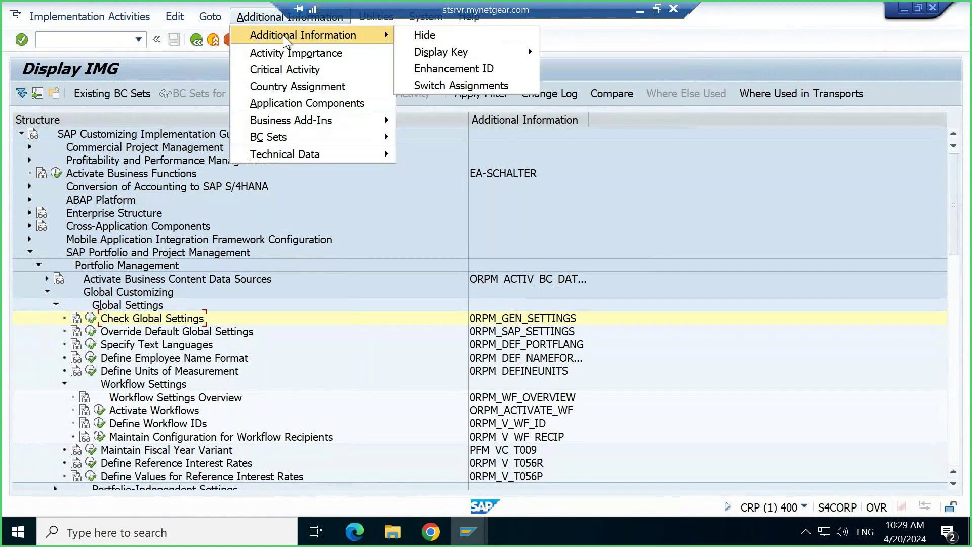
pyautogui.moveTo(471, 56)
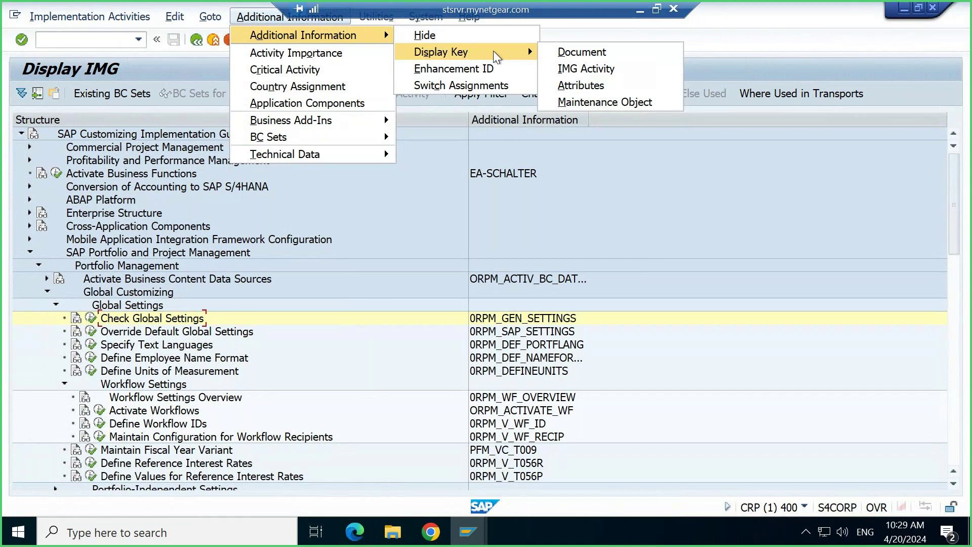
pyautogui.click(718, 325)
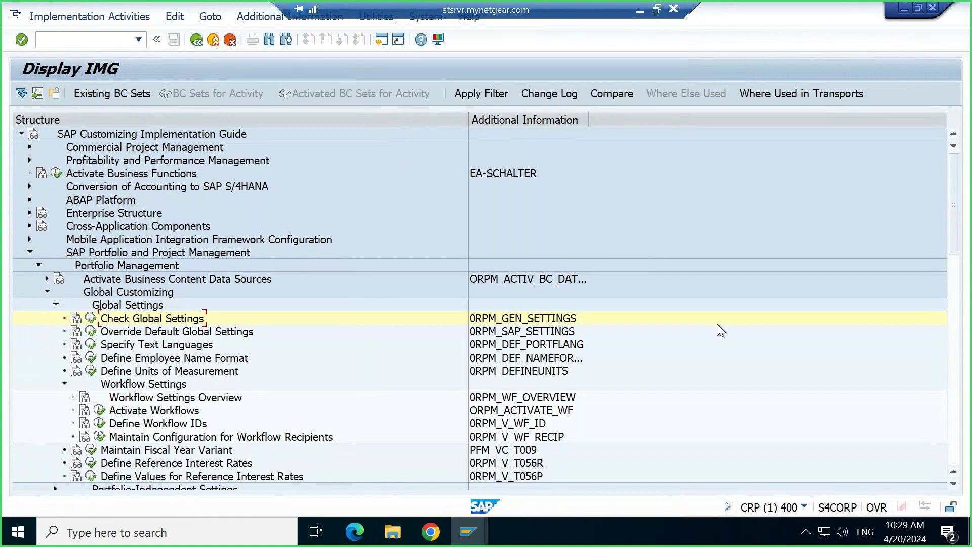
pyautogui.click(577, 320)
# Expand Portfolio-Independent Settings to review its activities, and collapse it along with Workflow Settings and Global Settings.
pyautogui.scroll(-2, 163, 343)
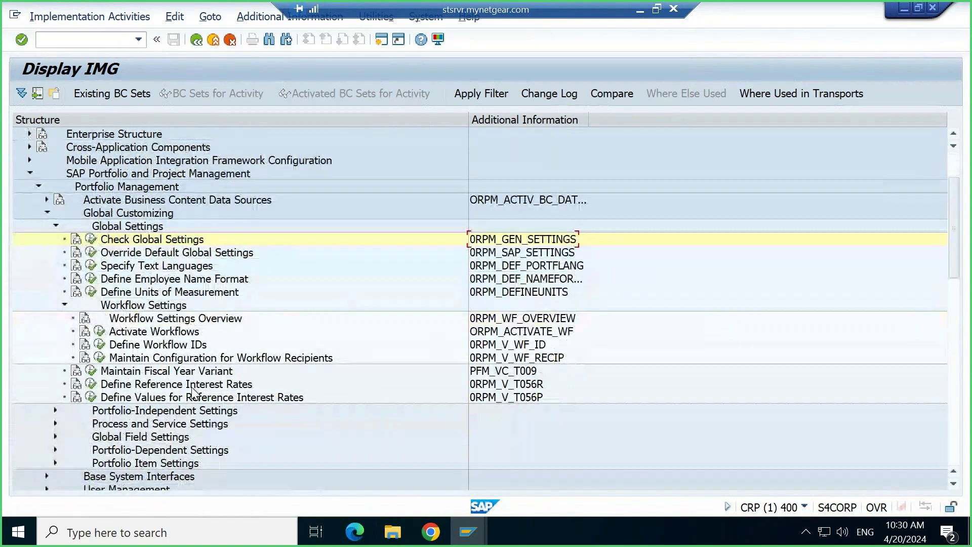
pyautogui.click(55, 412)
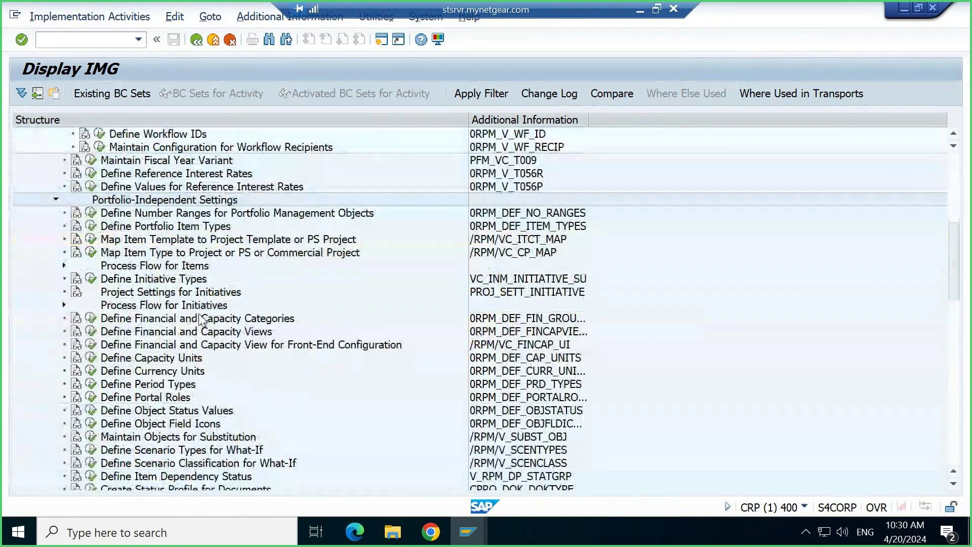
pyautogui.scroll(2, 198, 315)
pyautogui.click(64, 176)
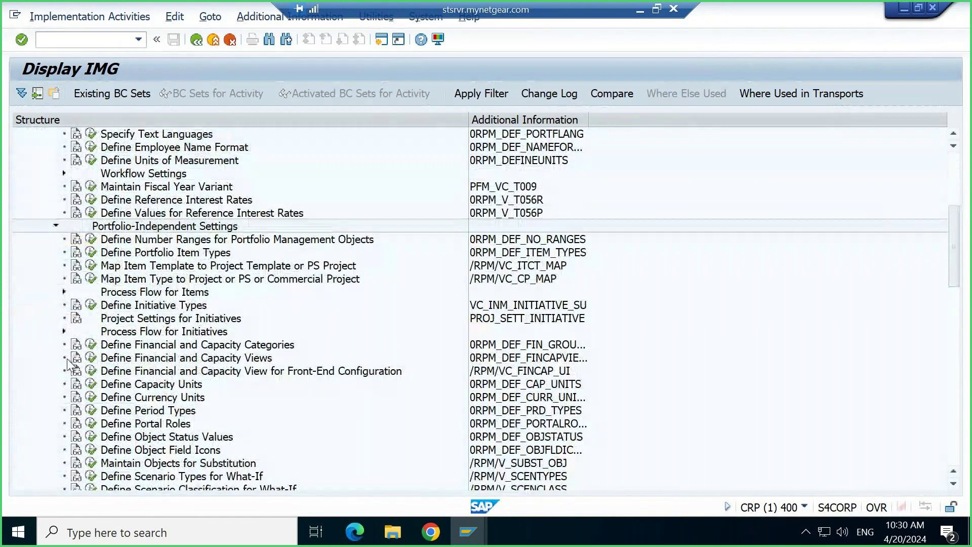
pyautogui.click(64, 332)
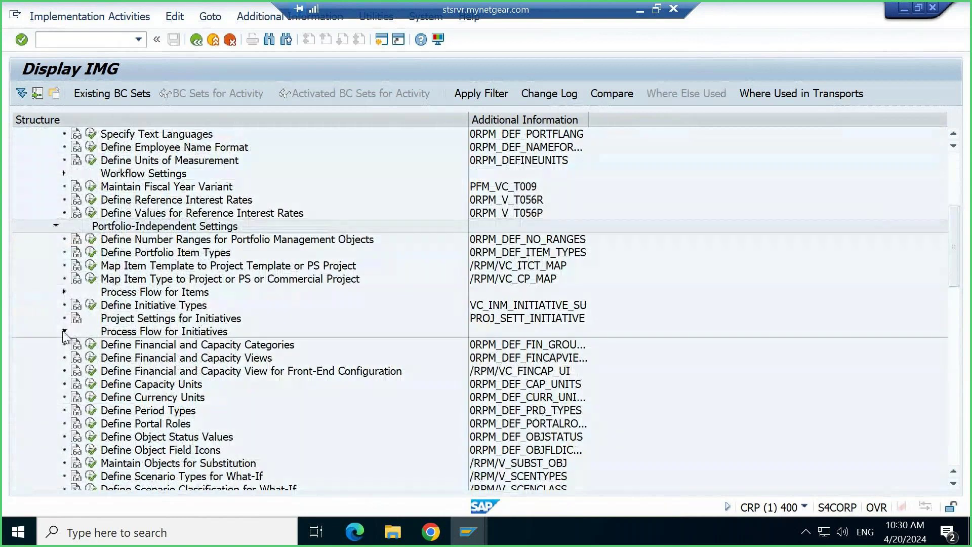
pyautogui.click(64, 333)
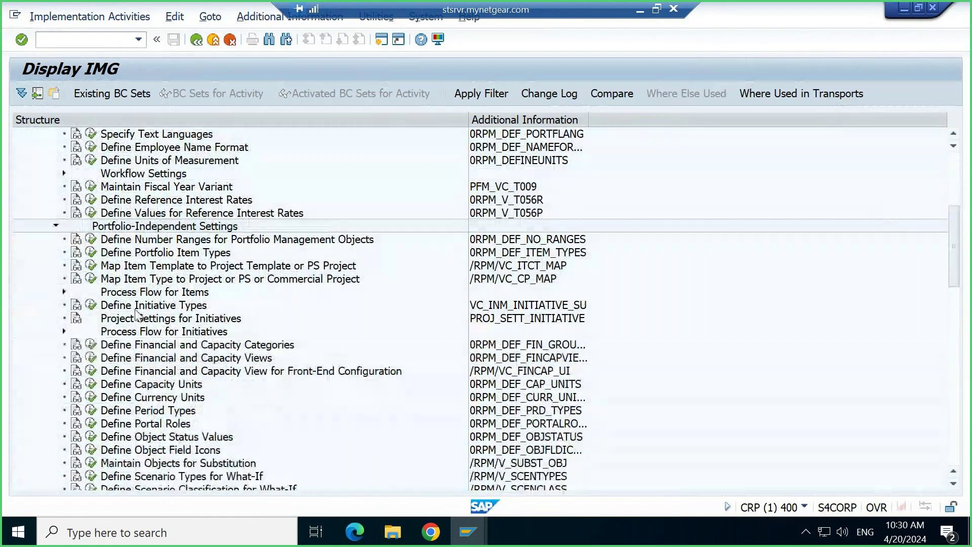
pyautogui.scroll(3, 137, 315)
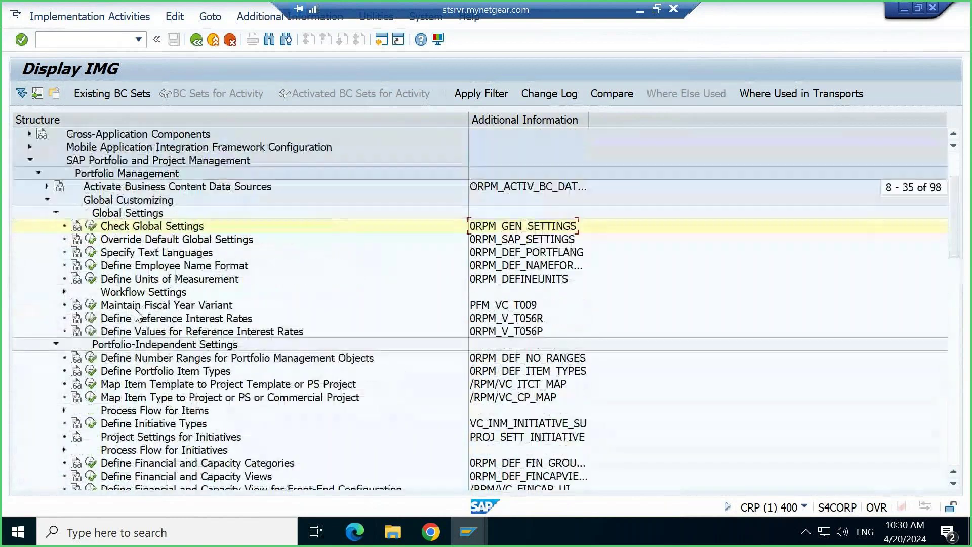
pyautogui.click(56, 214)
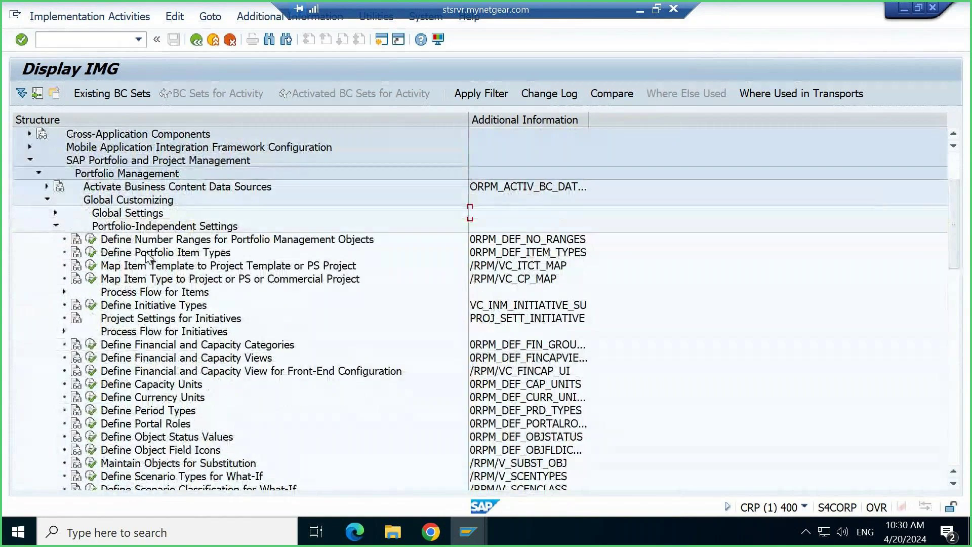
pyautogui.click(56, 226)
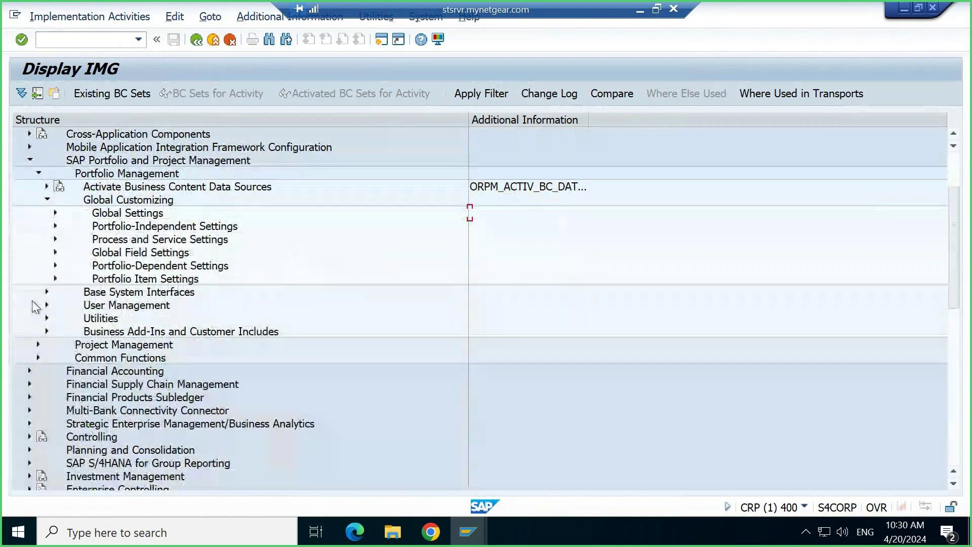
# Look through Common Functions and the Process and Service, Portfolio-Dependent and Portfolio Item Settings nodes of the IMG.
pyautogui.click(37, 358)
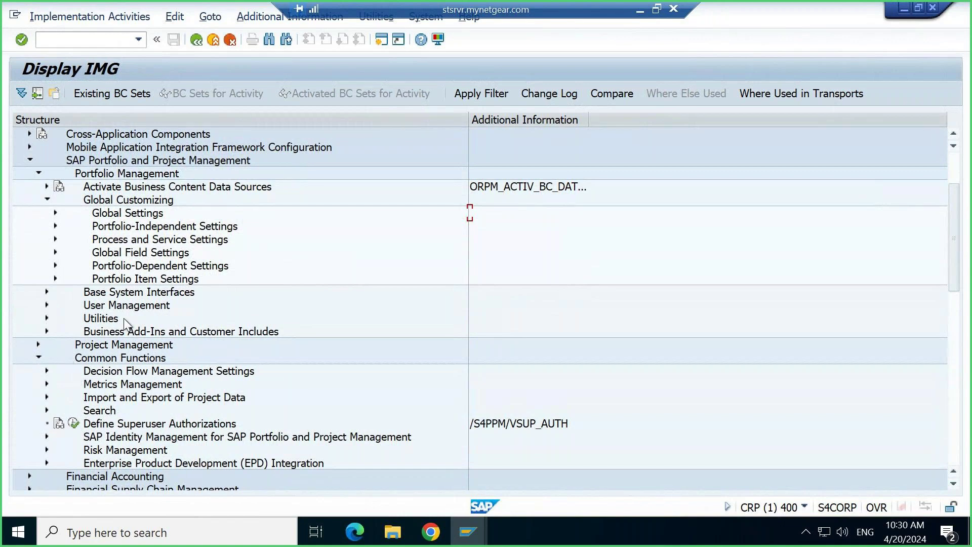
pyautogui.scroll(2, 70, 253)
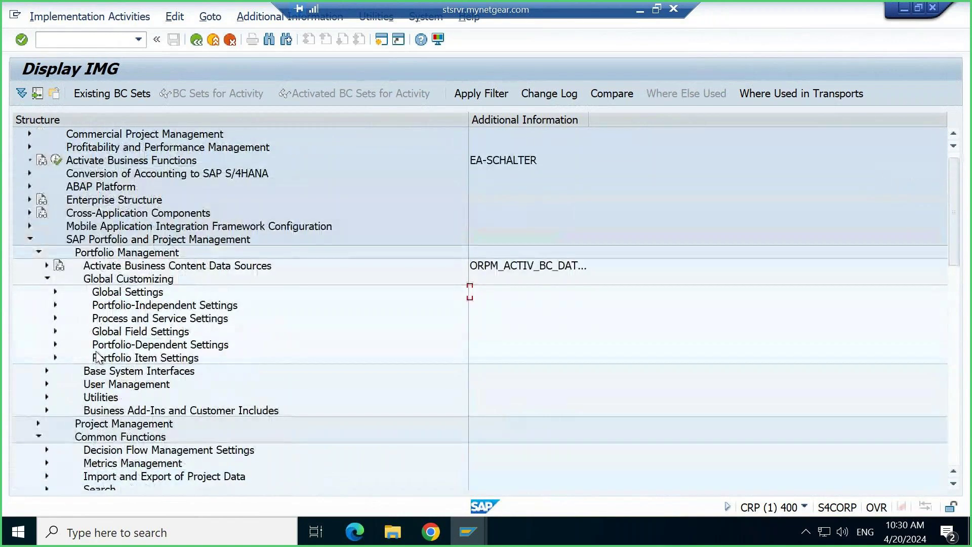
pyautogui.click(55, 317)
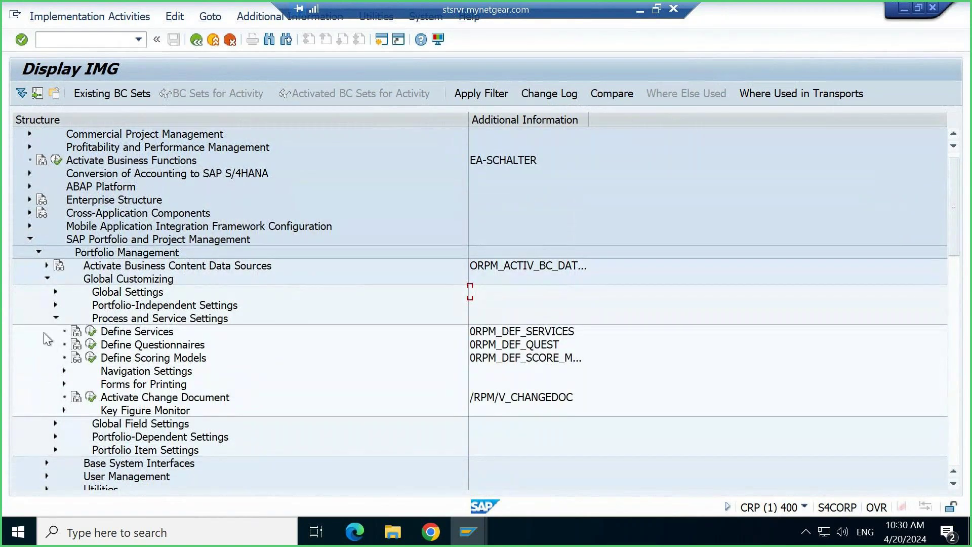
pyautogui.click(55, 318)
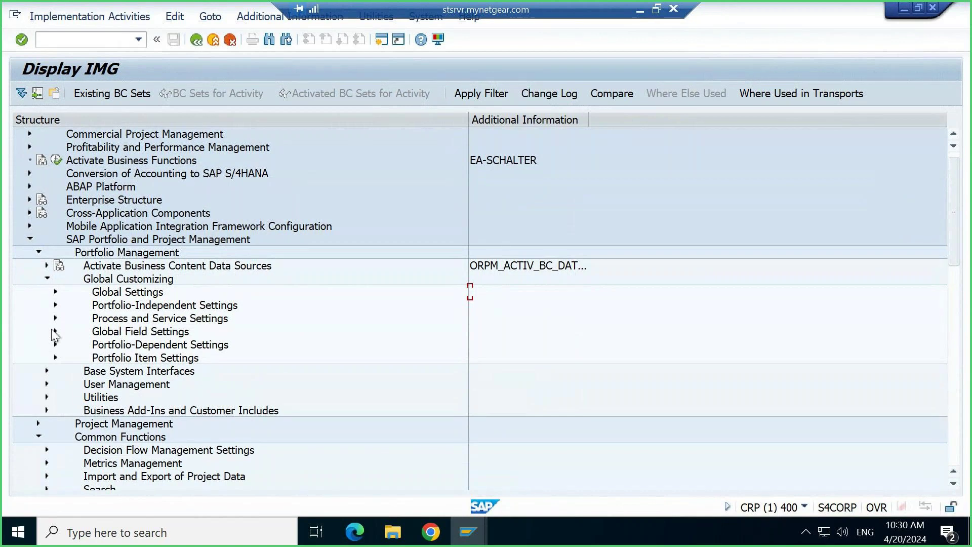
pyautogui.click(55, 344)
pyautogui.click(53, 345)
pyautogui.click(55, 357)
pyautogui.click(55, 357)
# Execute Define Object Link Types under Base System Interfaces, Application Object Settings, review its overview, and return to the IMG.
pyautogui.click(46, 371)
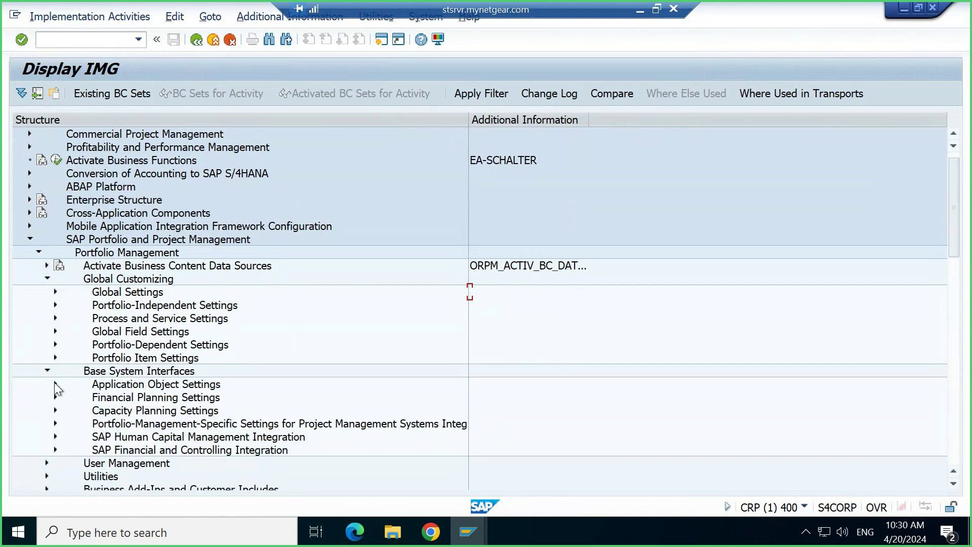
pyautogui.click(55, 384)
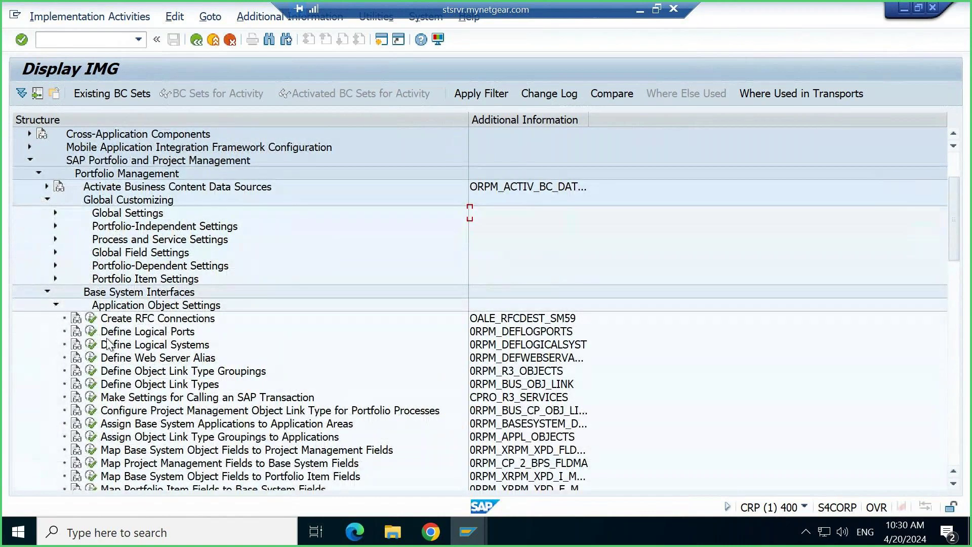
pyautogui.click(94, 385)
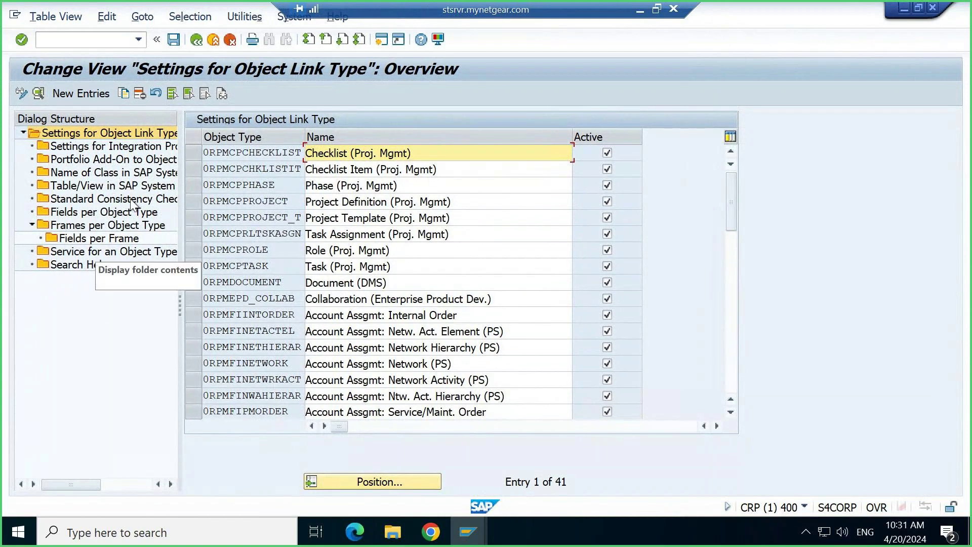
pyautogui.click(196, 39)
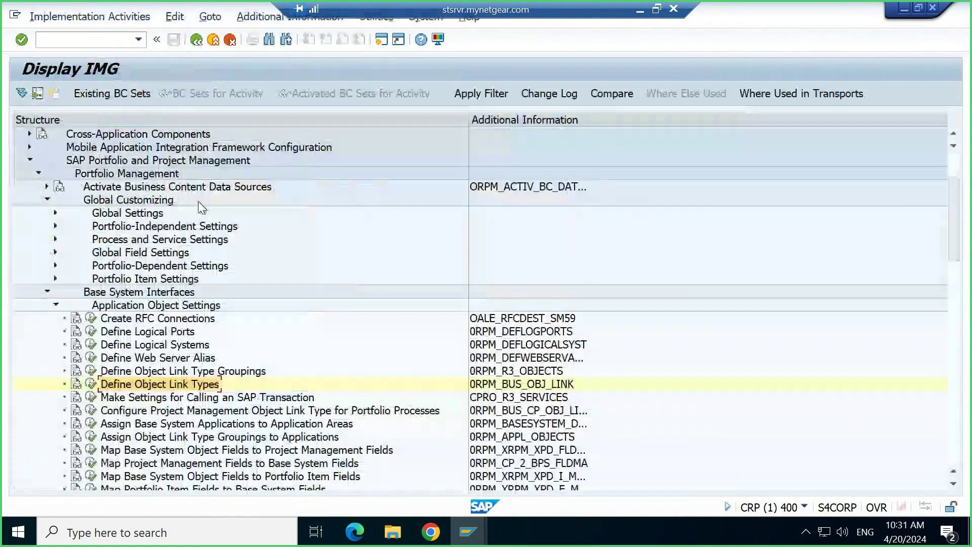
# Collapse the Base System Interfaces, Global Customizing, Portfolio Management and Common Functions nodes with their expanded subnodes.
pyautogui.click(56, 305)
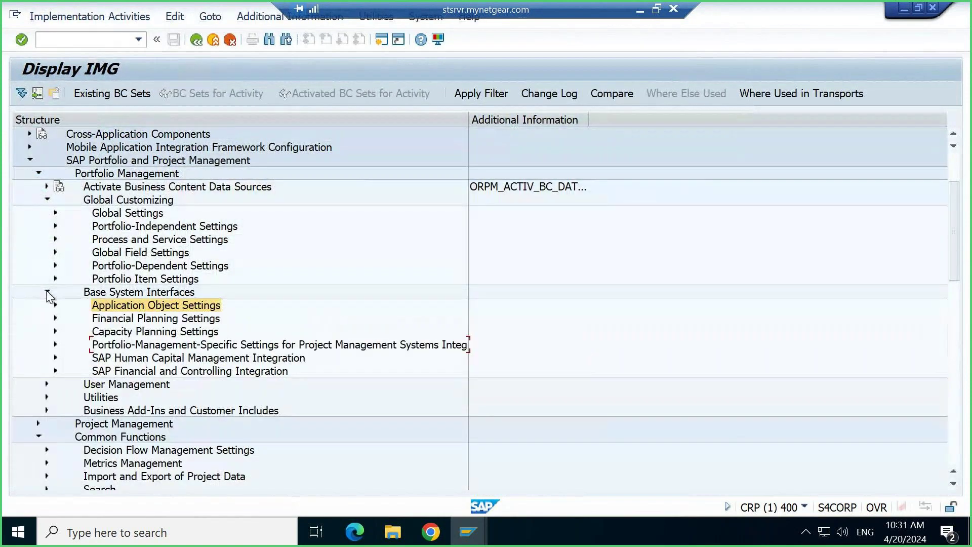
pyautogui.click(48, 292)
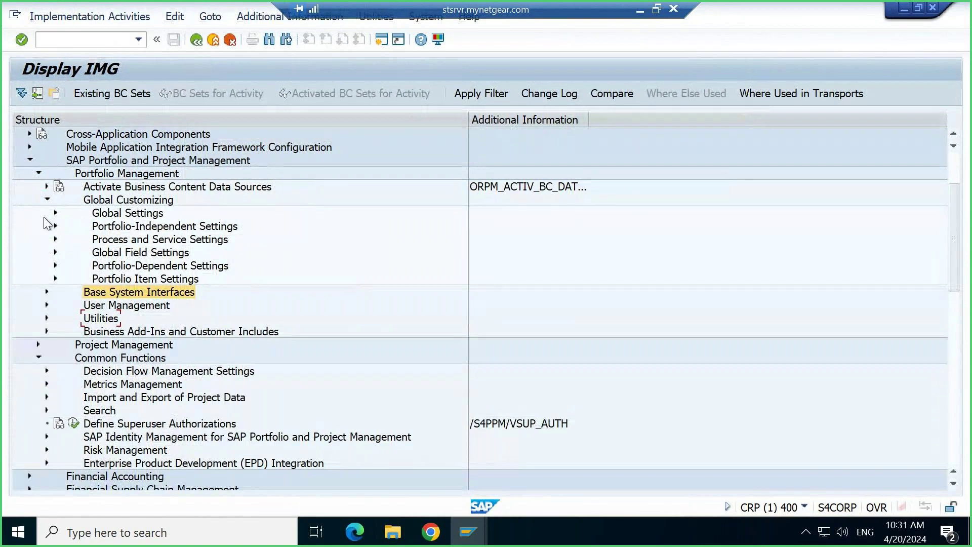
pyautogui.click(47, 199)
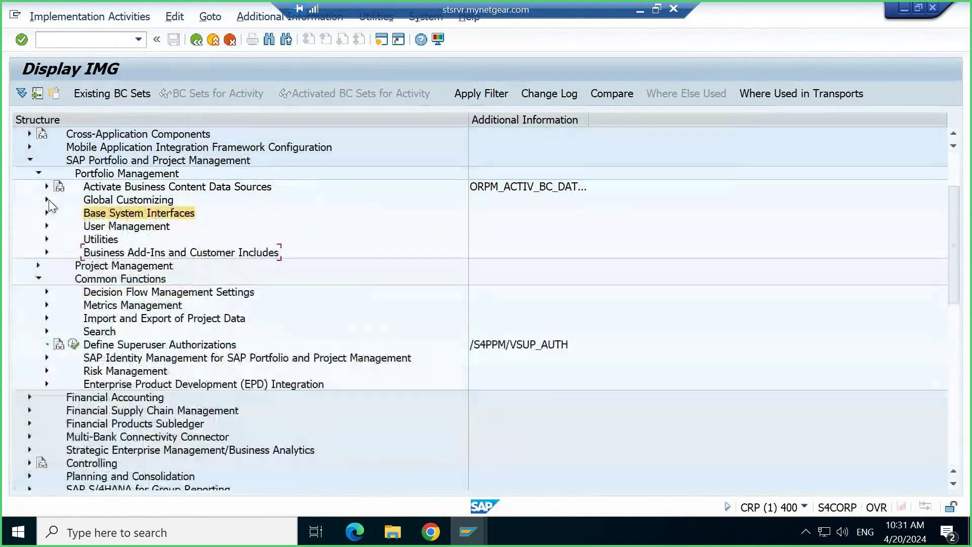
pyautogui.click(39, 173)
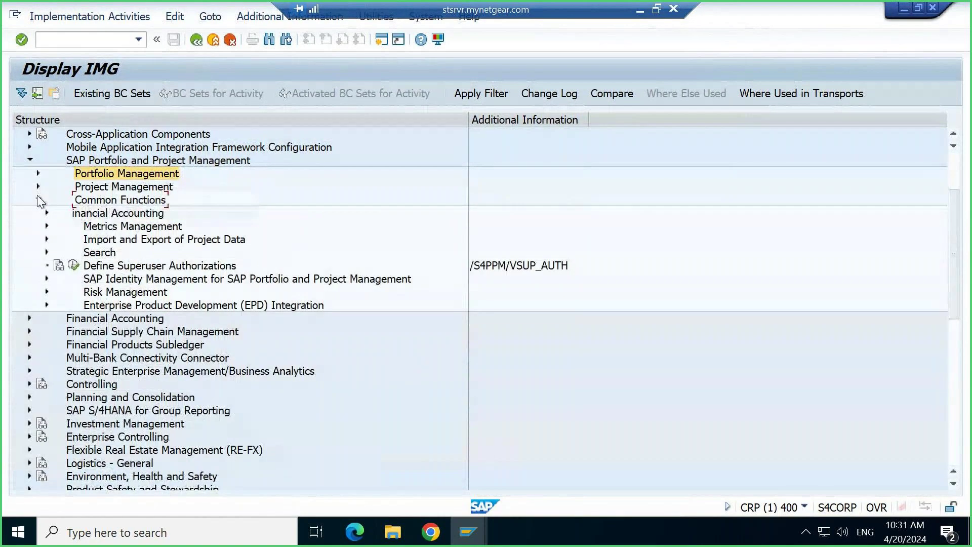
pyautogui.click(38, 200)
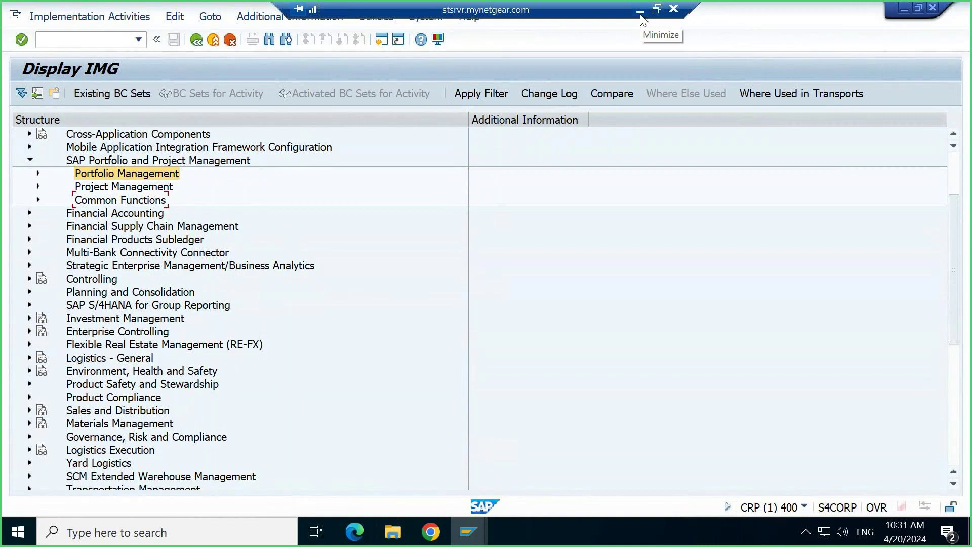
# Open a new SAP session, run transaction CJ20N, and accept the Project Builder's user-specific options unchanged.
pyautogui.click(375, 39)
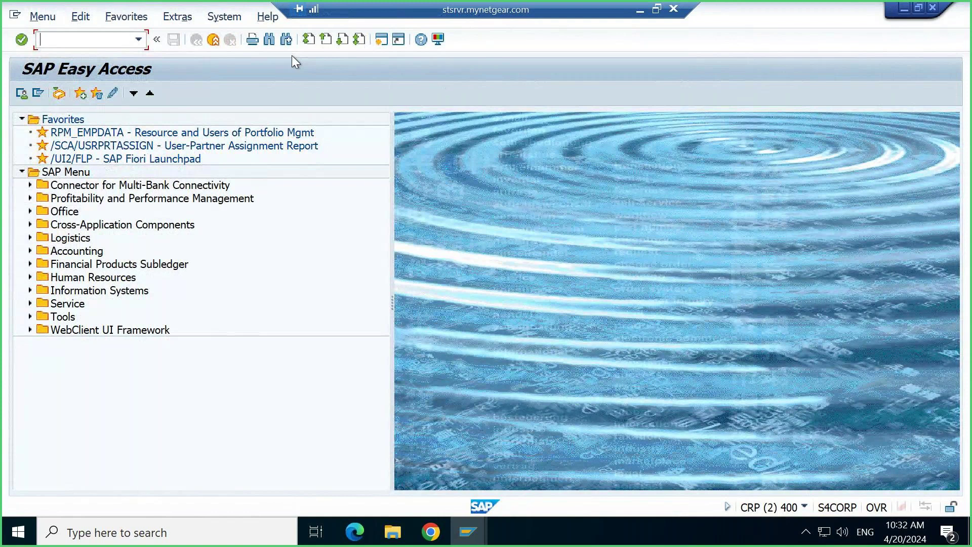
pyautogui.write('cj20n')
pyautogui.press('Return')
pyautogui.click(60, 471)
pyautogui.click(471, 503)
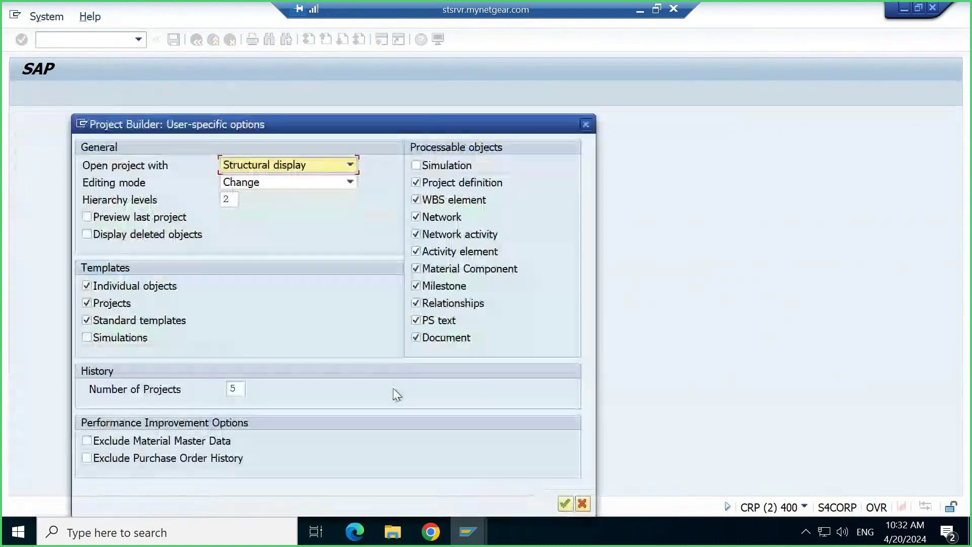
pyautogui.click(565, 505)
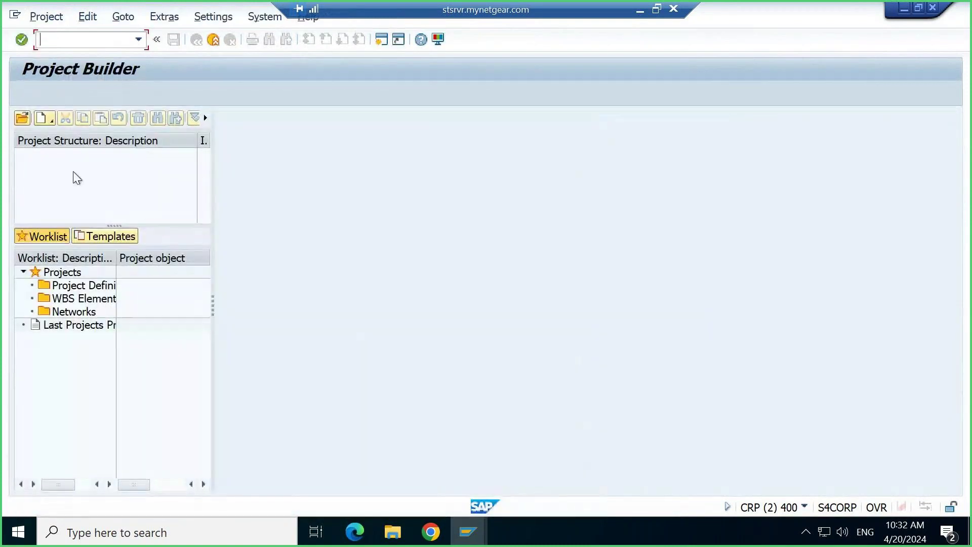
# Start a new project in the Project Builder and open the list of project profiles in its control data.
pyautogui.click(49, 118)
pyautogui.click(69, 135)
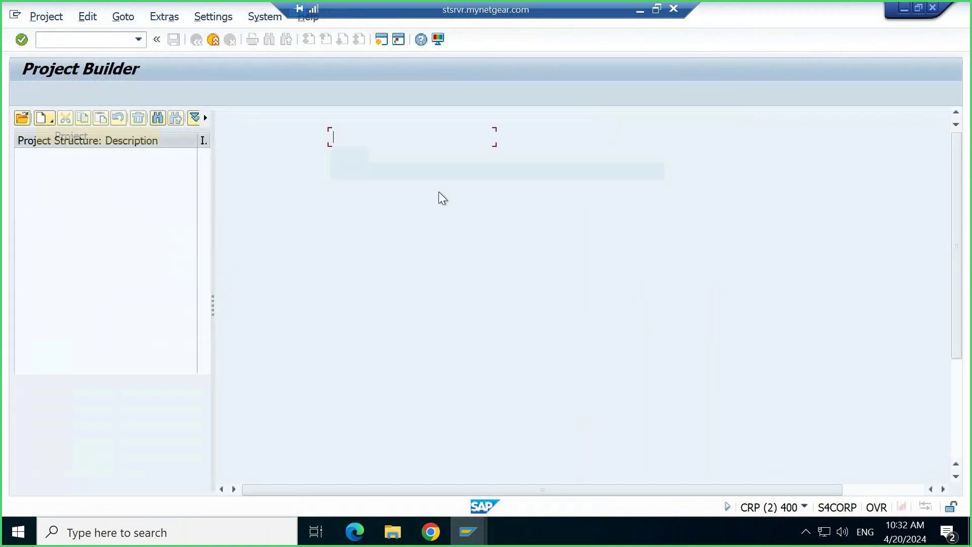
pyautogui.click(415, 238)
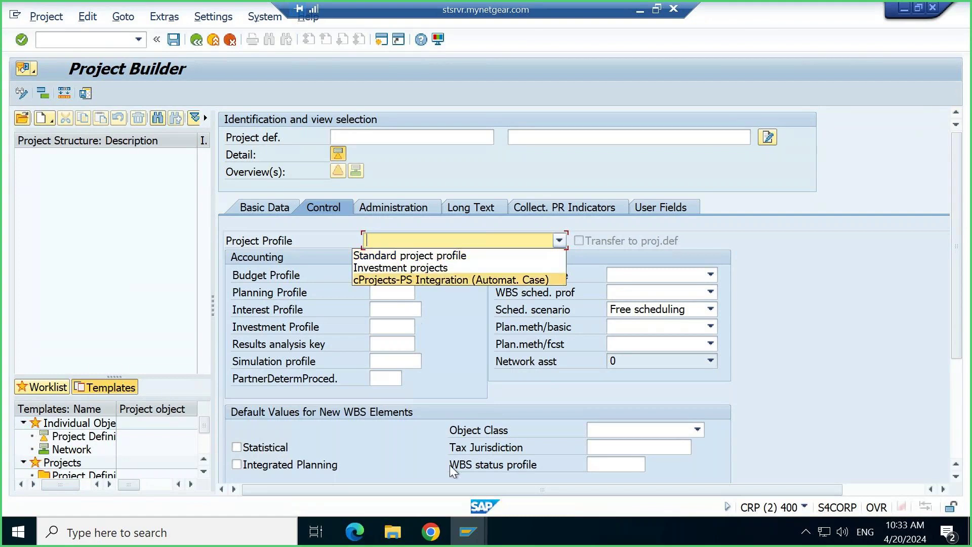
# Switch to the Display IMG session and execute Define Portfolio Types under Portfolio Management, Global Customizing, Portfolio-Dependent Settings.
pyautogui.click(470, 535)
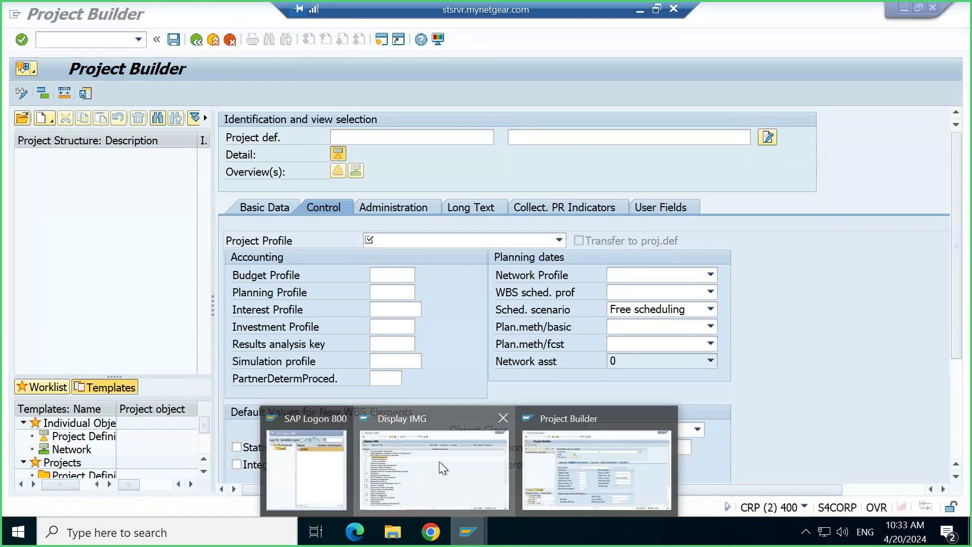
pyautogui.click(439, 461)
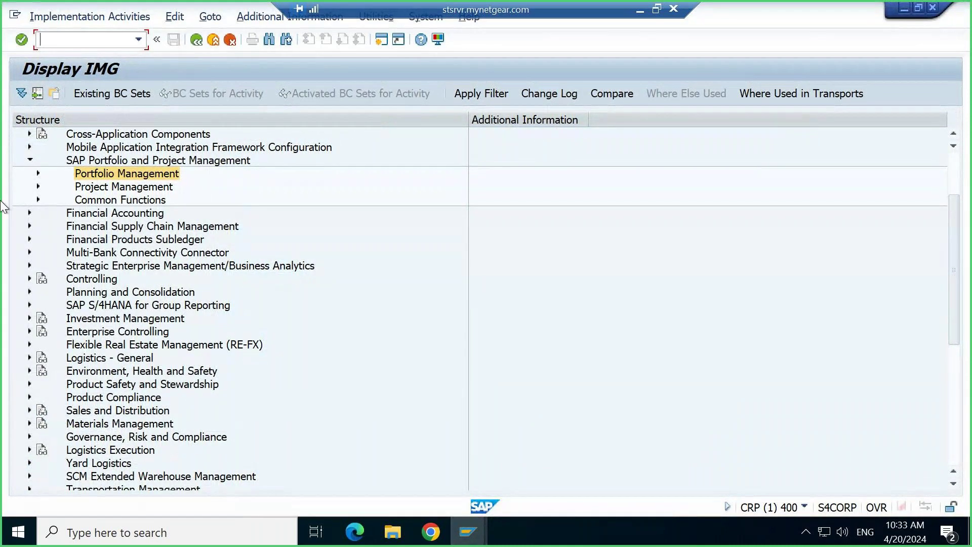
pyautogui.click(36, 173)
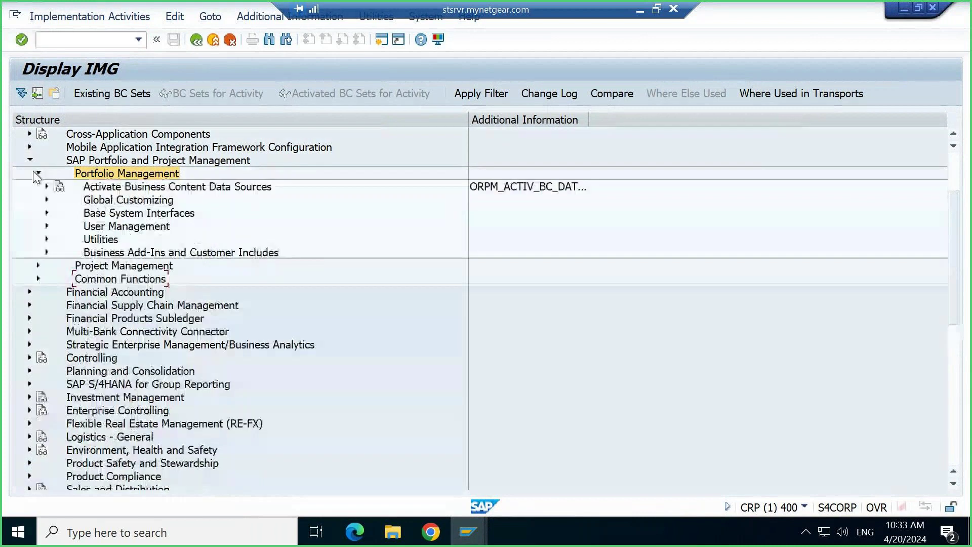
pyautogui.click(48, 199)
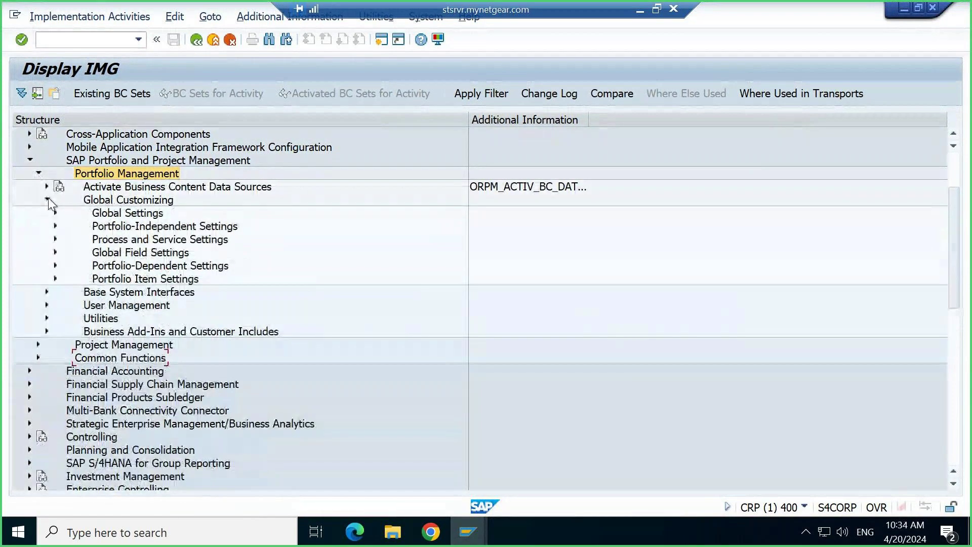
pyautogui.click(56, 265)
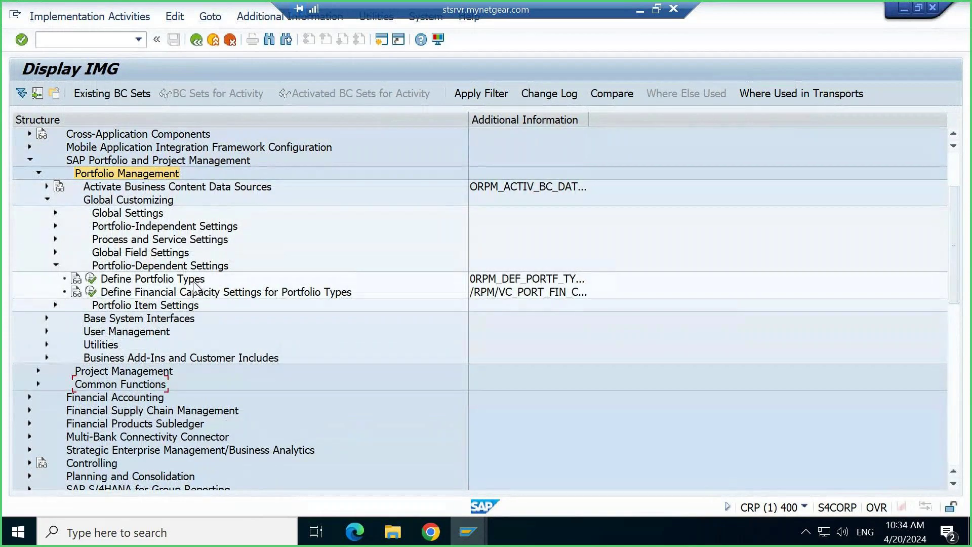
pyautogui.click(91, 279)
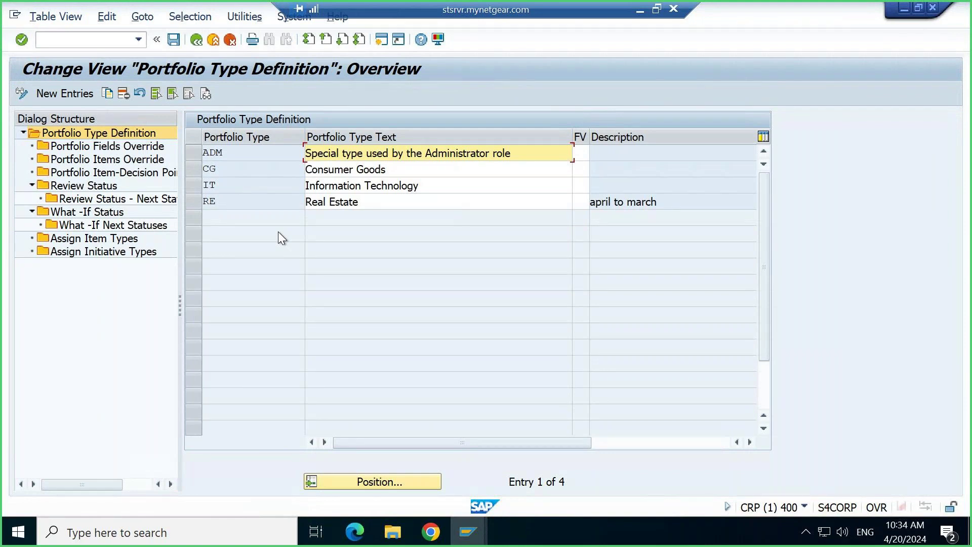
# Look over the existing portfolio types and select the Information Technology entry.
pyautogui.click(255, 152)
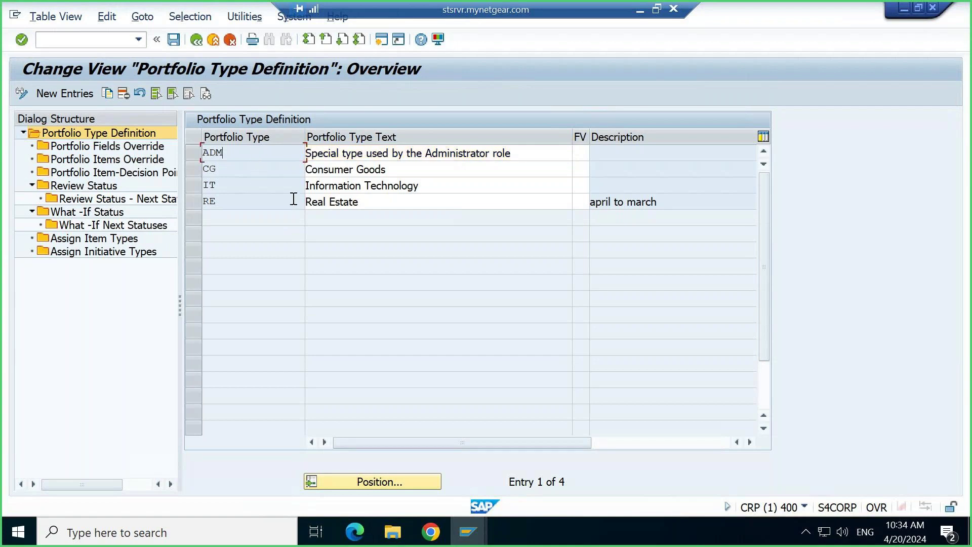
pyautogui.click(314, 189)
pyautogui.click(212, 185)
pyautogui.click(194, 185)
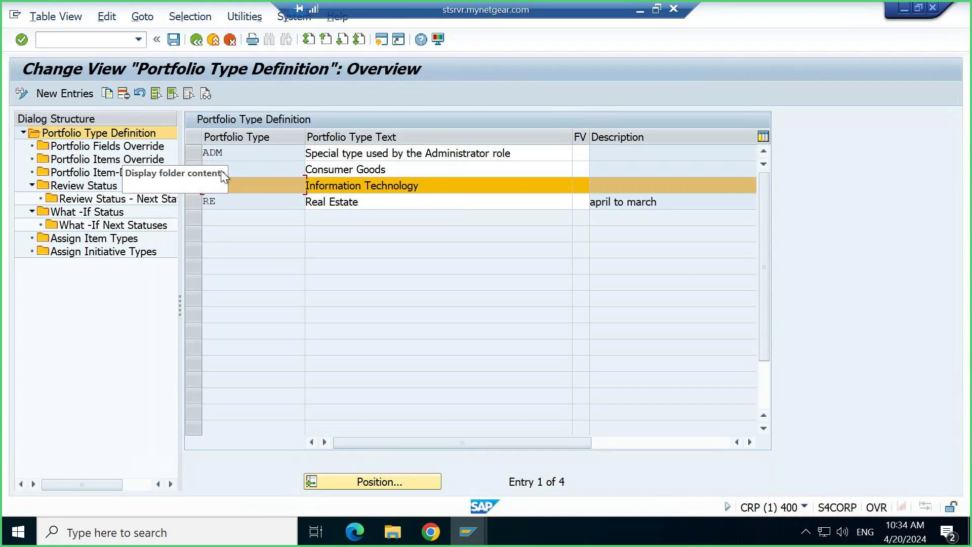
pyautogui.doubleClick(241, 184)
# Add a portfolio type ZPPM01 with the text "Indian Govrnment" and save it under the proposed customizing request.
pyautogui.click(53, 94)
pyautogui.write('ZPPM01')
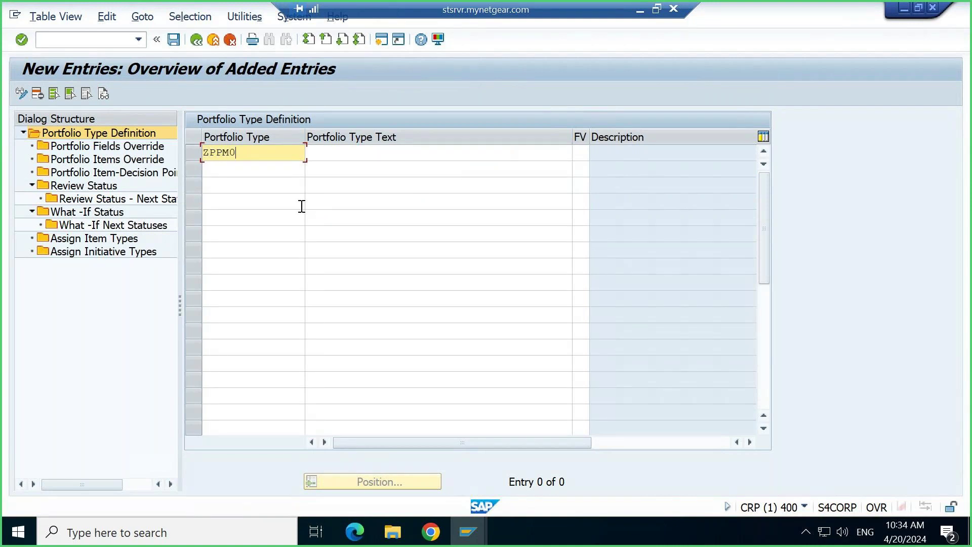
pyautogui.press('Tab')
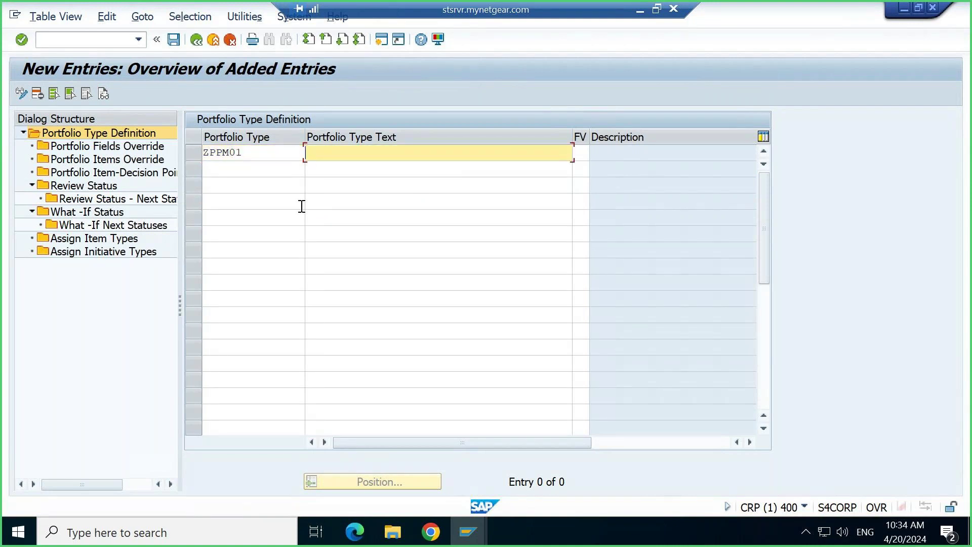
pyautogui.write('Indian Govrnment')
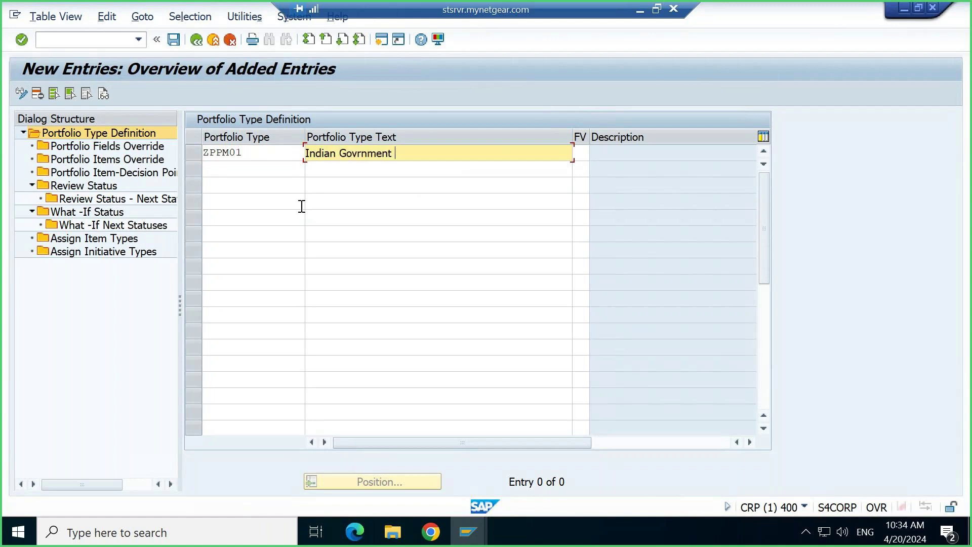
pyautogui.press('Tab')
pyautogui.press('Tab')
pyautogui.write('april to march')
pyautogui.press('Return')
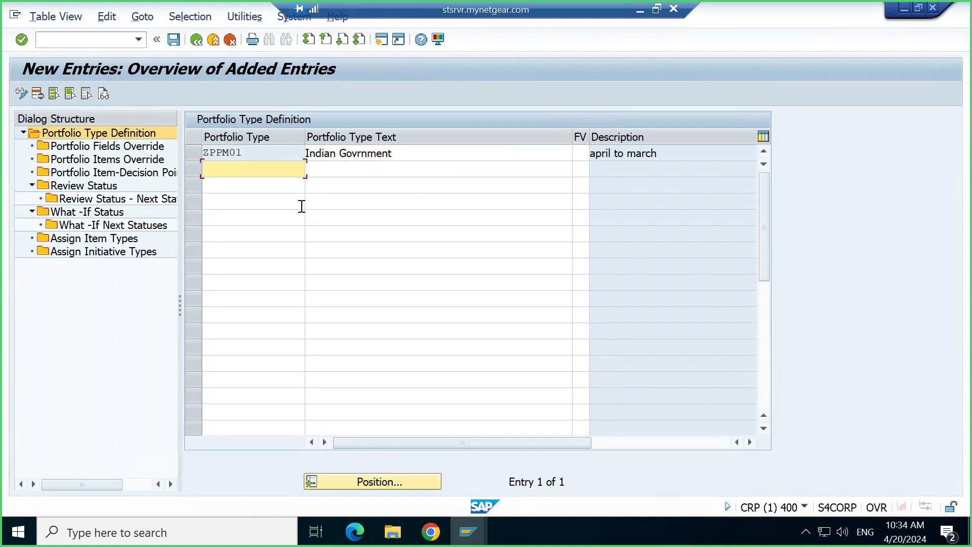
pyautogui.click(174, 40)
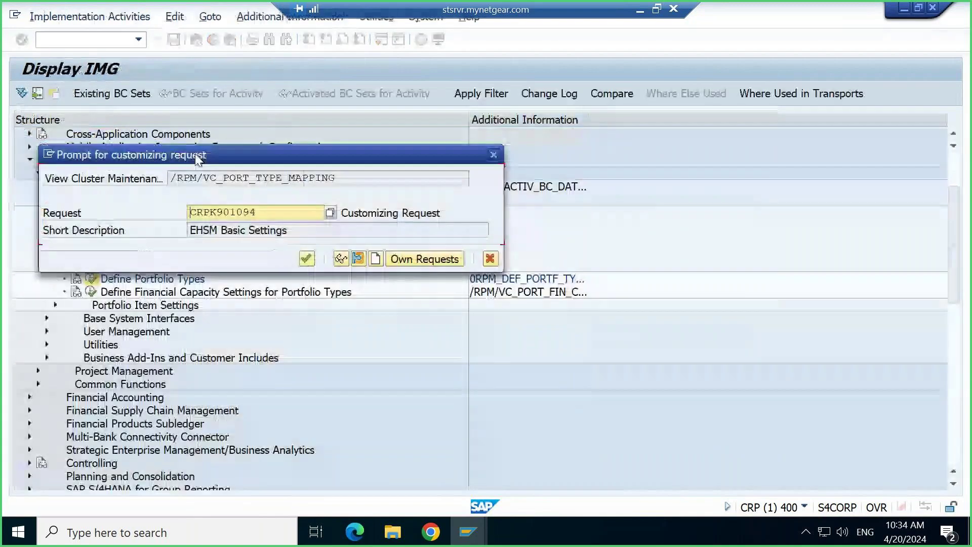
pyautogui.click(306, 259)
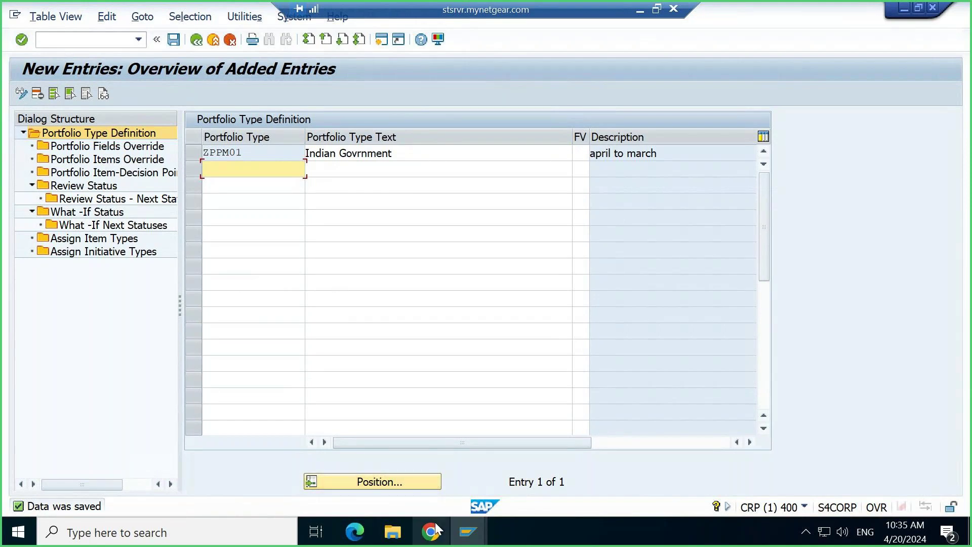
# Switch to the Fiori Launchpad home page in Microsoft Edge, and minimize the remote desktop session.
pyautogui.hotkey('alt', 'Tab')
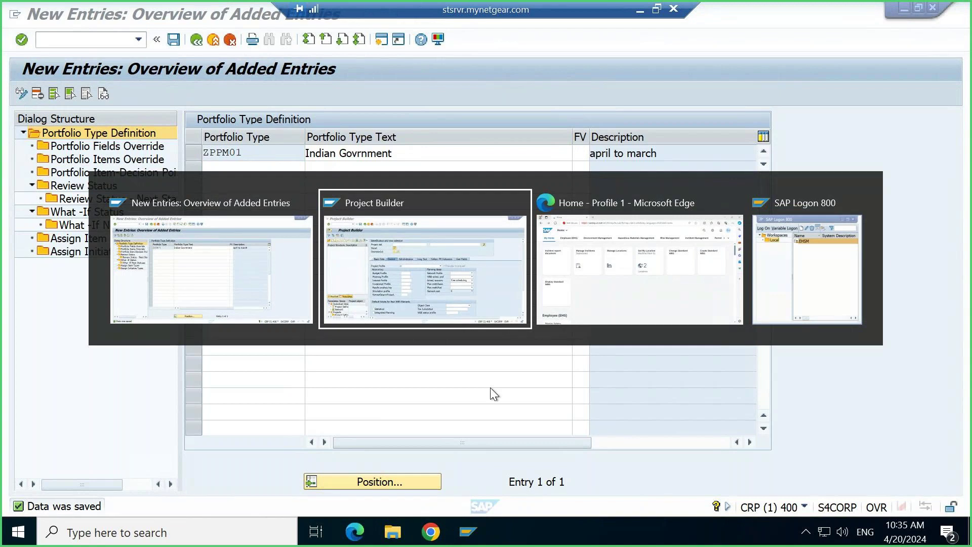
pyautogui.click(555, 281)
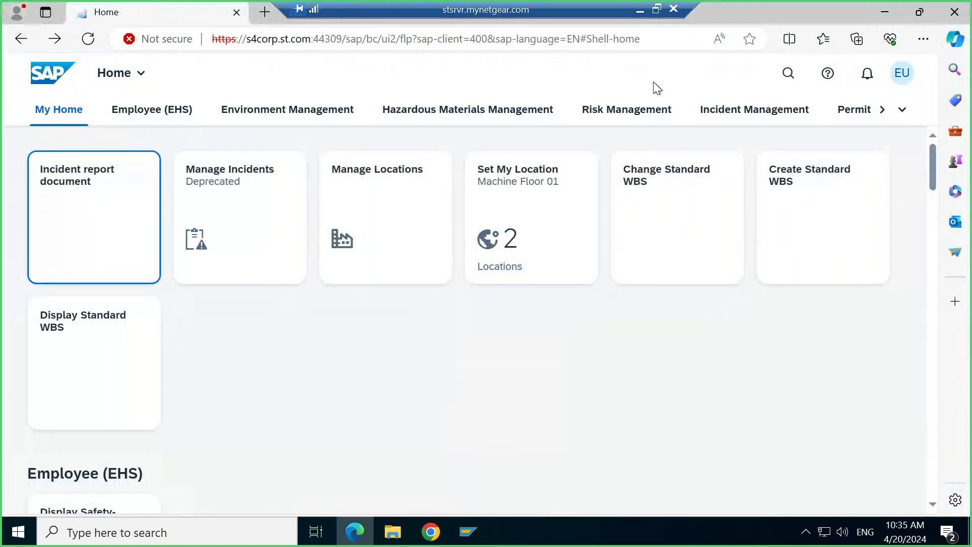
pyautogui.click(640, 10)
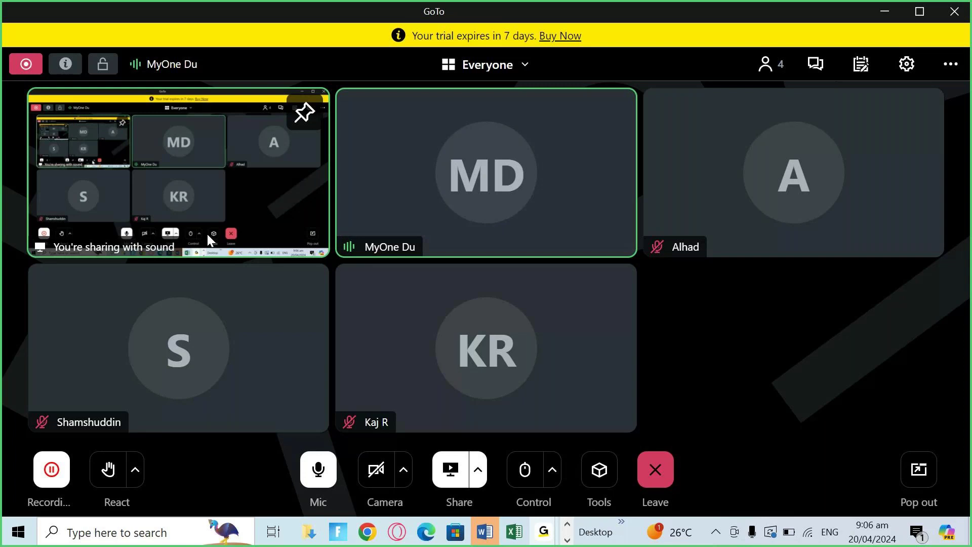
# Pause the recording of the GoTo meeting.
pyautogui.moveTo(399, 365)
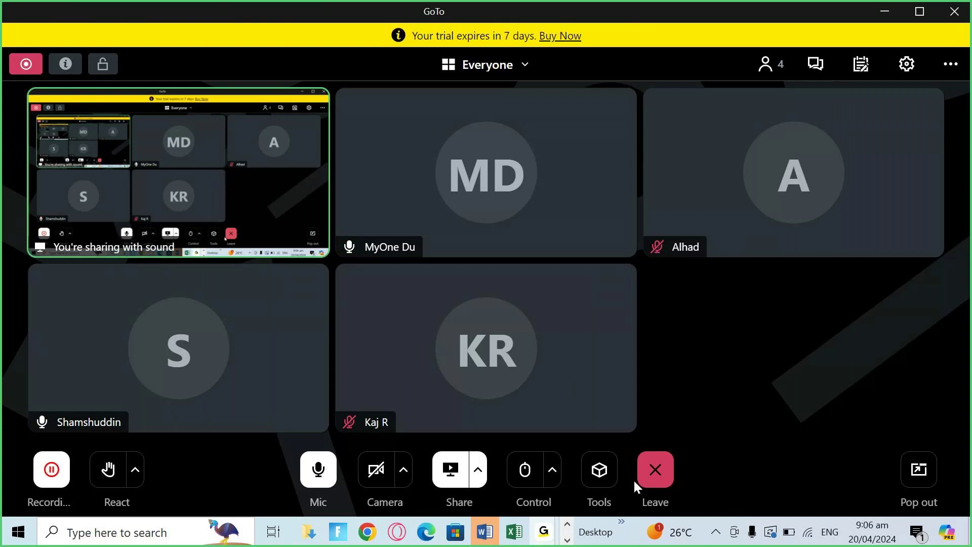
pyautogui.moveTo(60, 400)
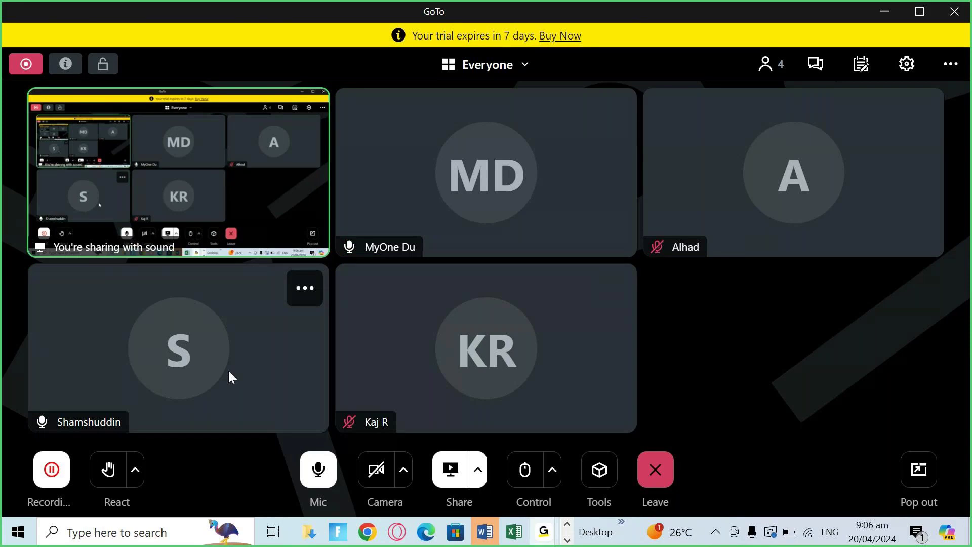
pyautogui.click(52, 469)
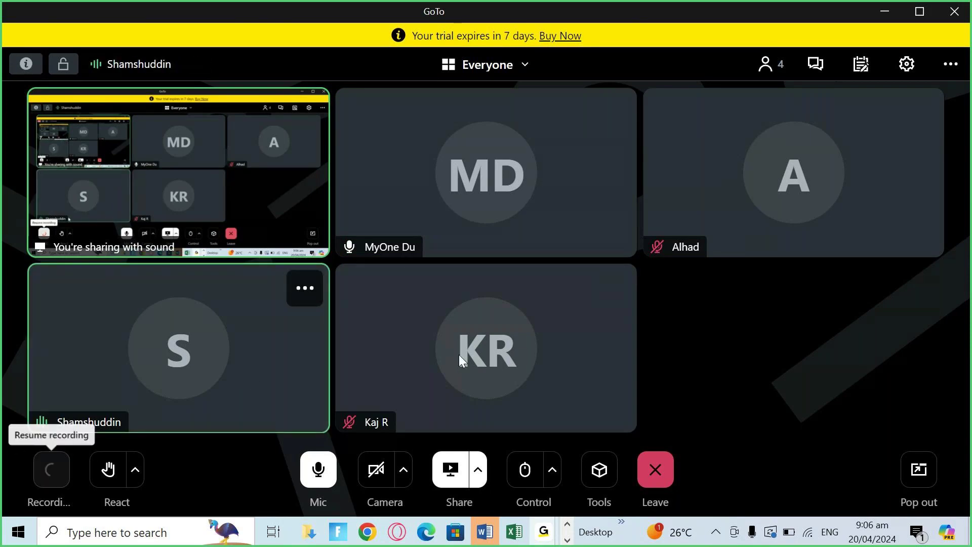